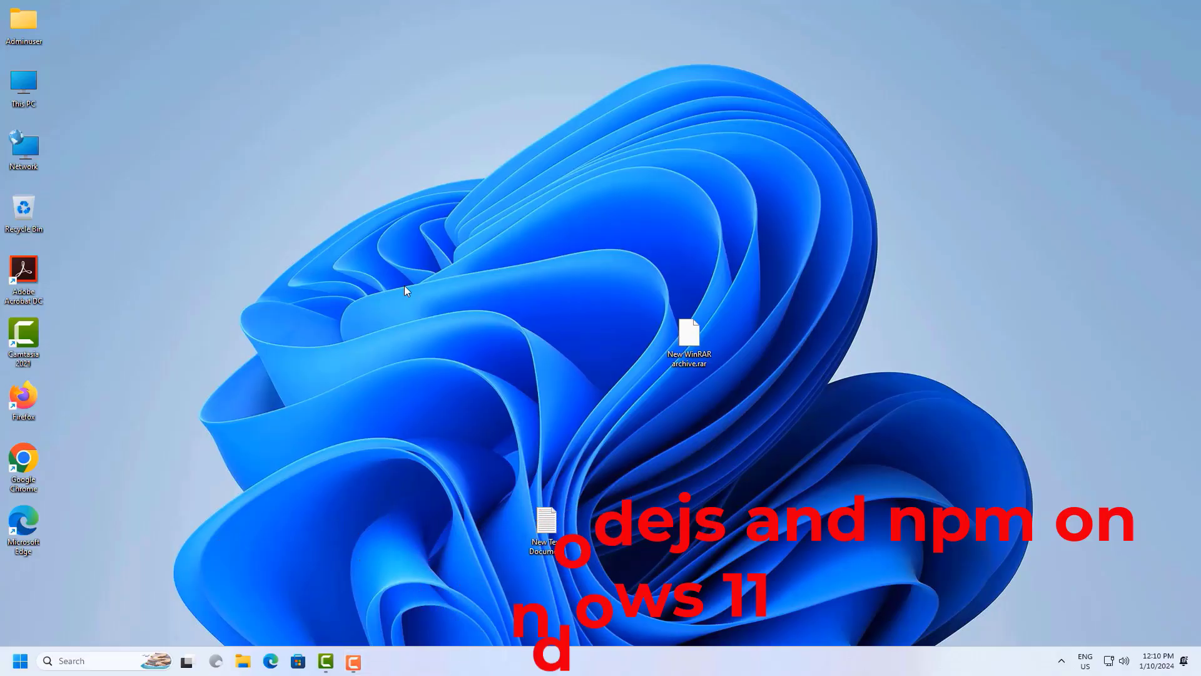
# Open Firefox, dismiss the default-browser prompt, and load the Google homepage.
pyautogui.doubleClick(23, 397)
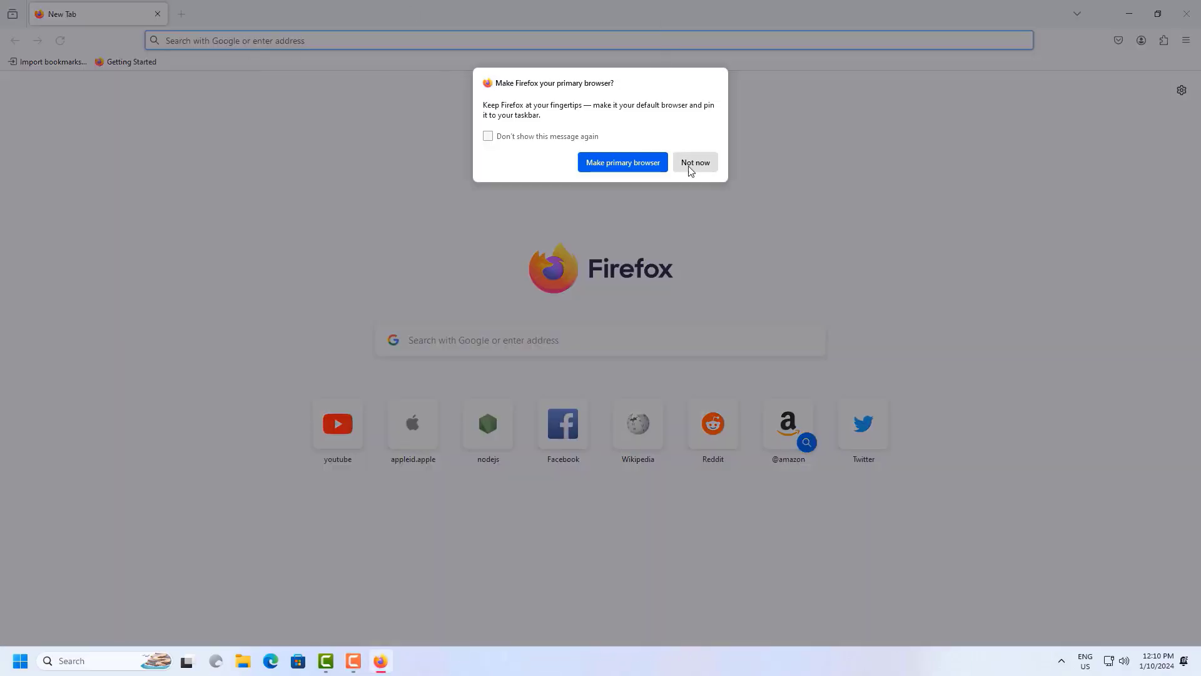
pyautogui.click(693, 163)
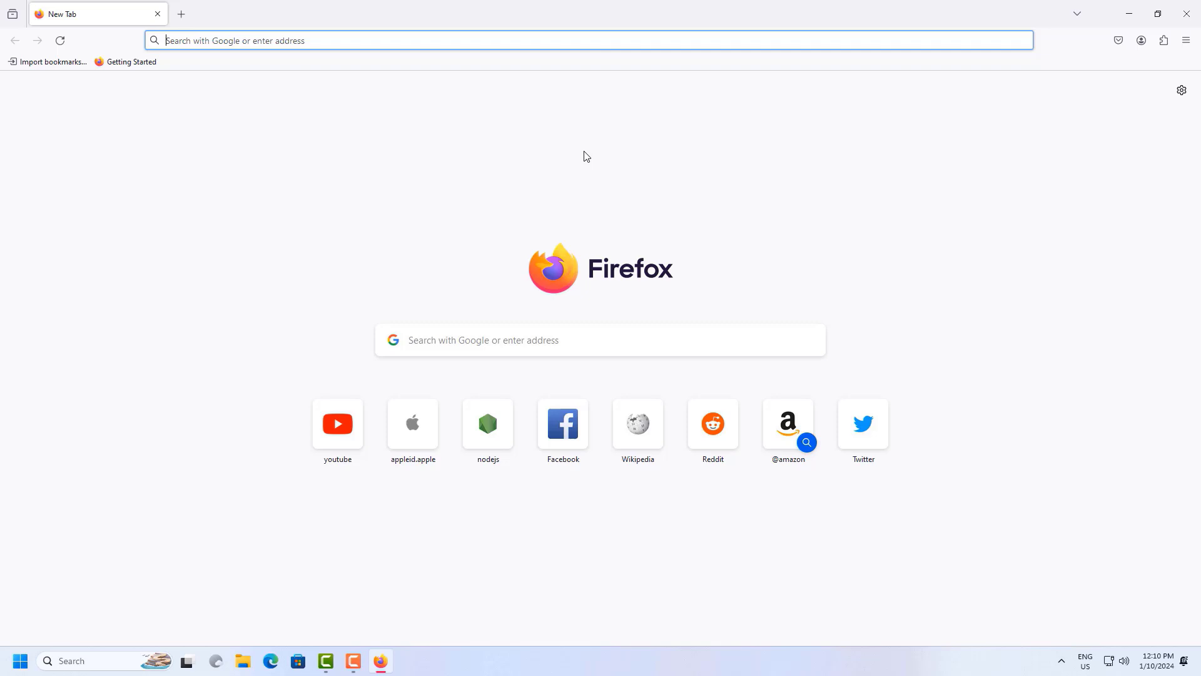
pyautogui.write('google.com/')
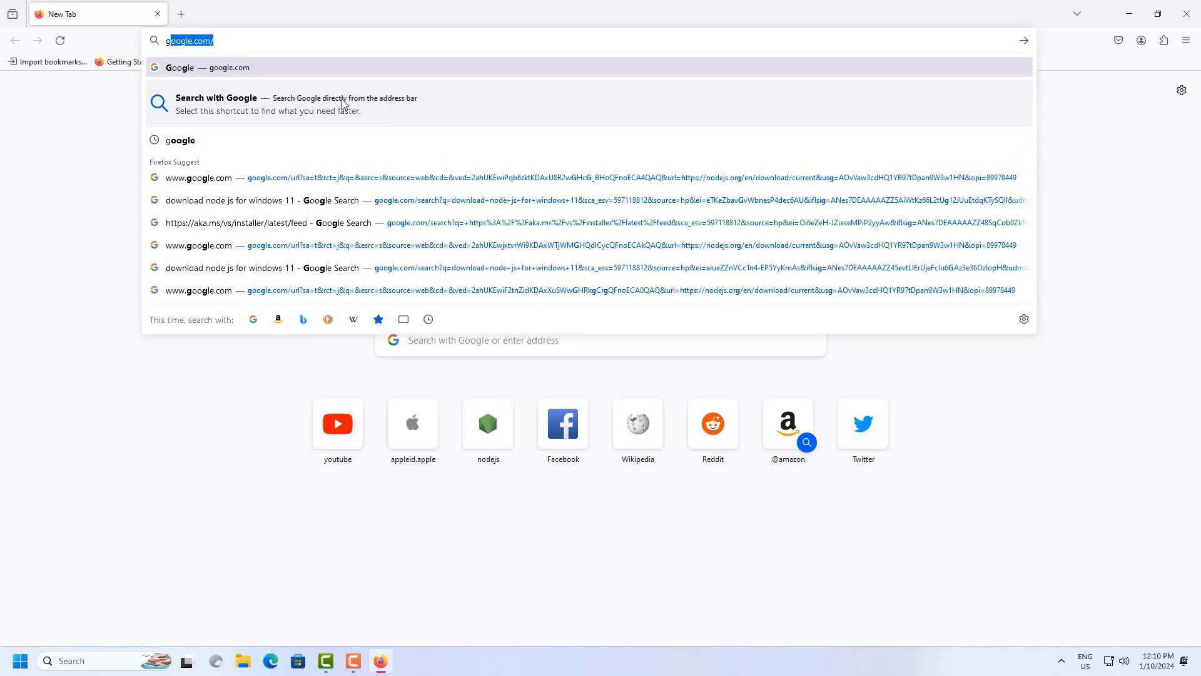
pyautogui.press('Return')
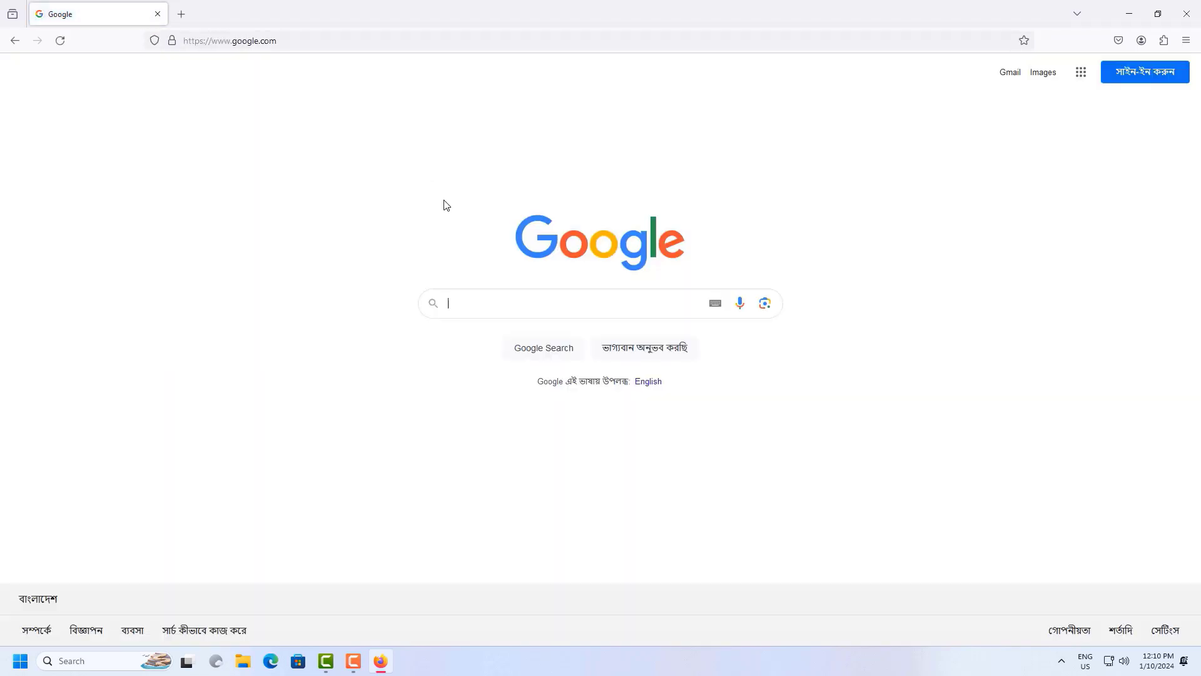
pyautogui.write('dow')
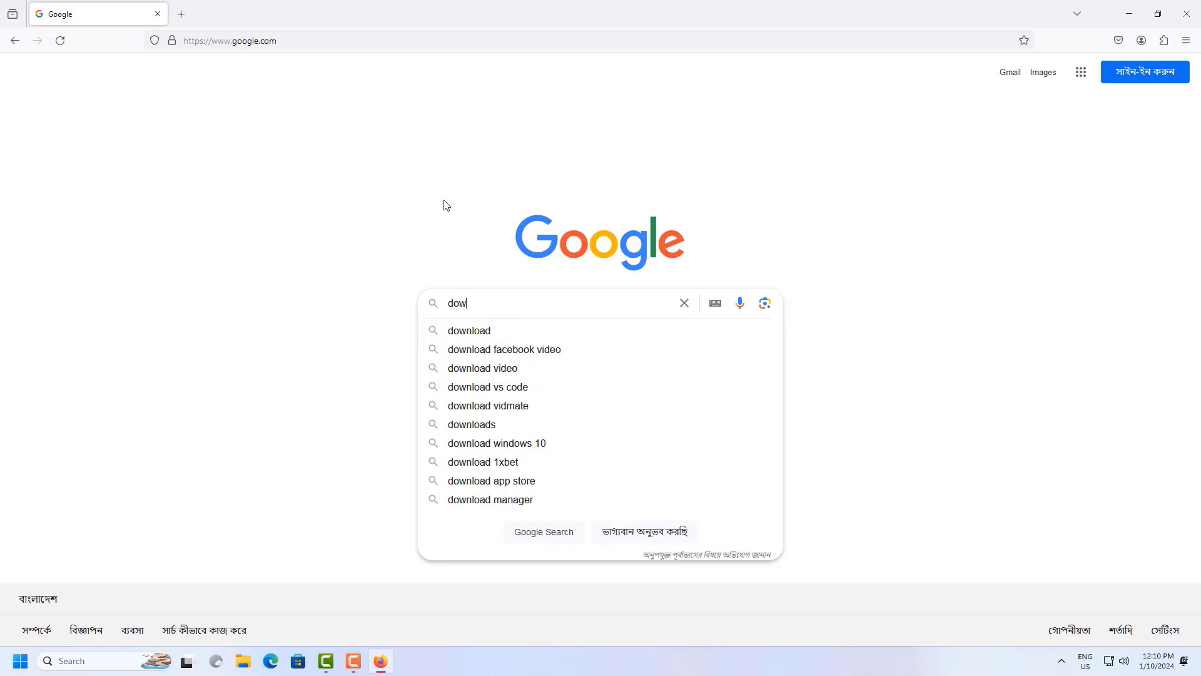
pyautogui.write('nload ')
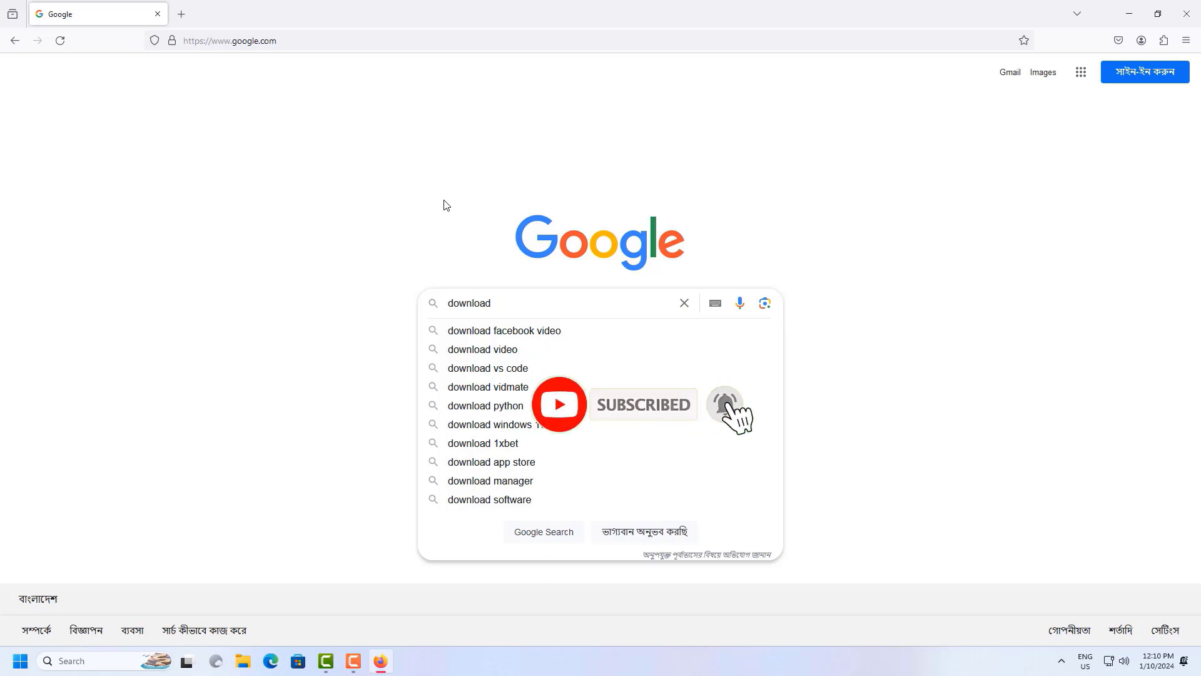
pyautogui.write('no')
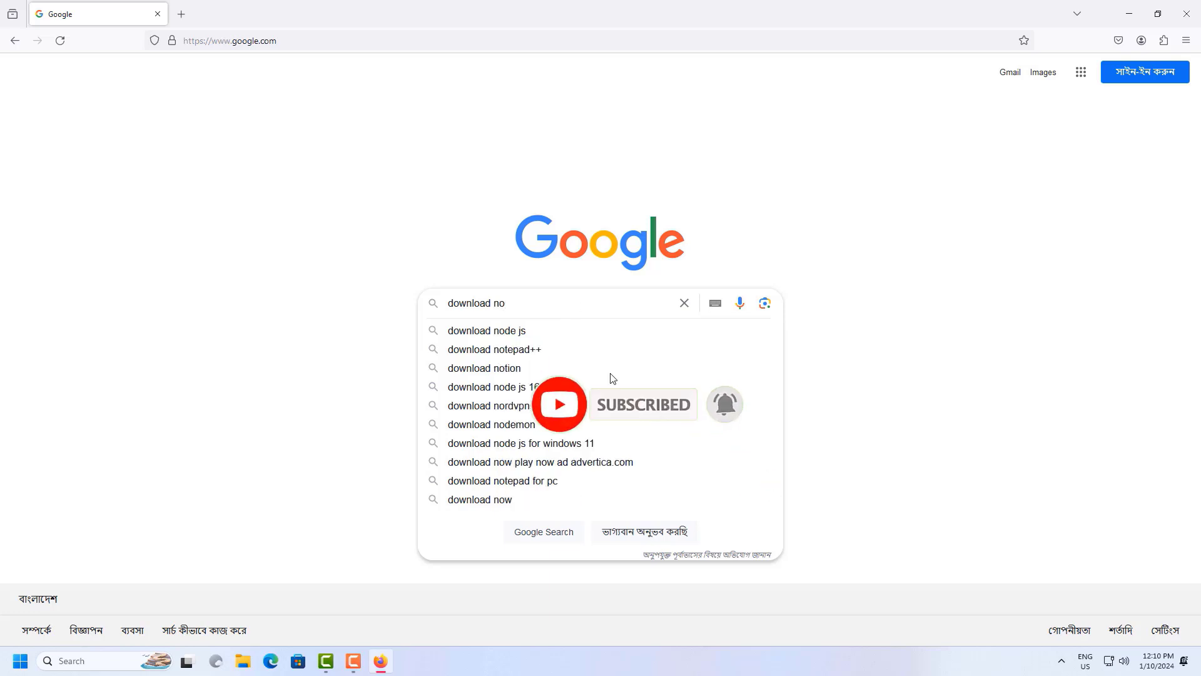
# Search for the Node.js download, get the 64-bit Windows installer, and show it in its folder.
pyautogui.click(558, 444)
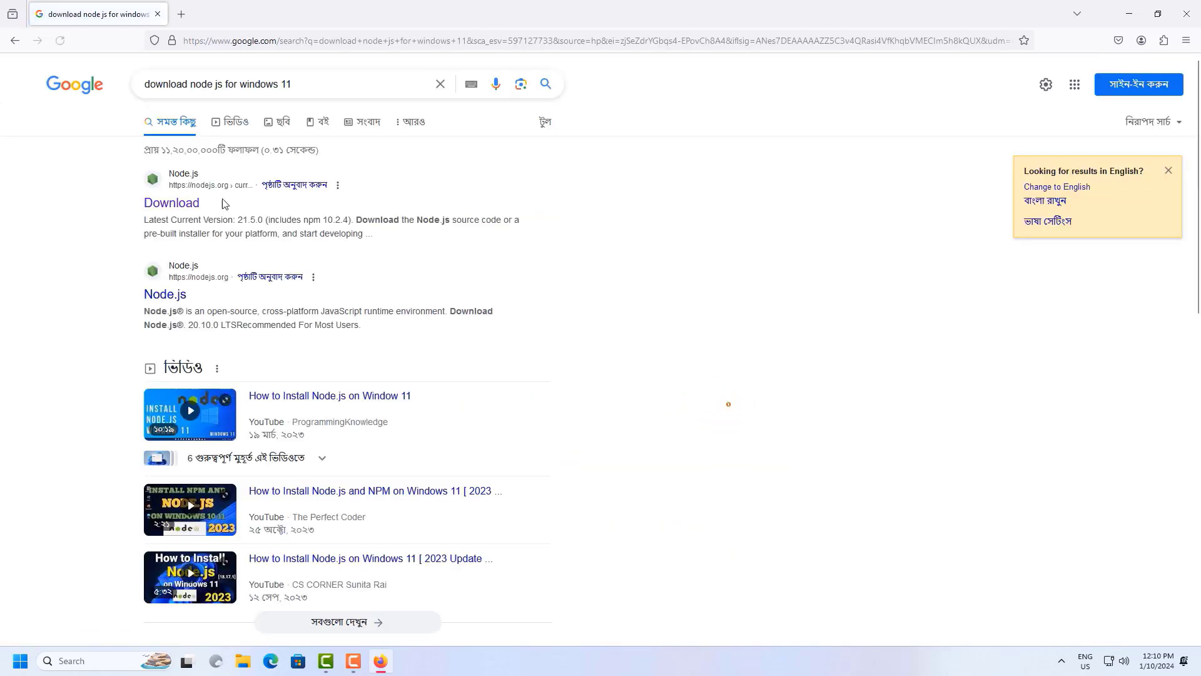
pyautogui.click(161, 206)
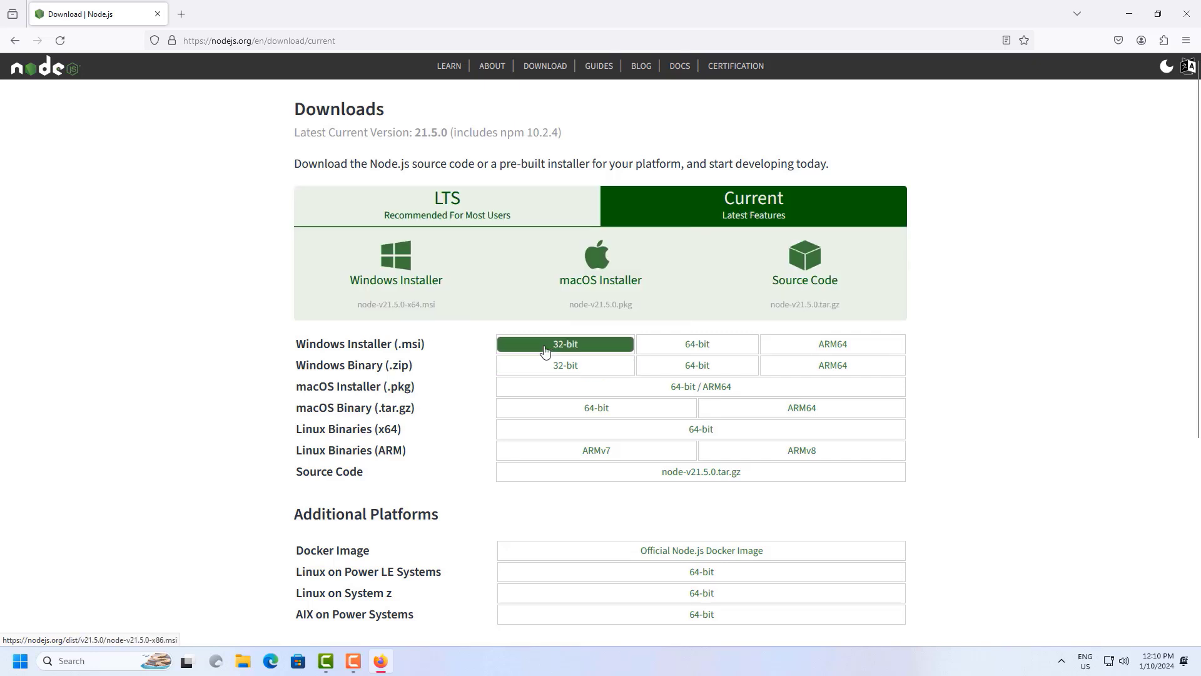
pyautogui.click(391, 274)
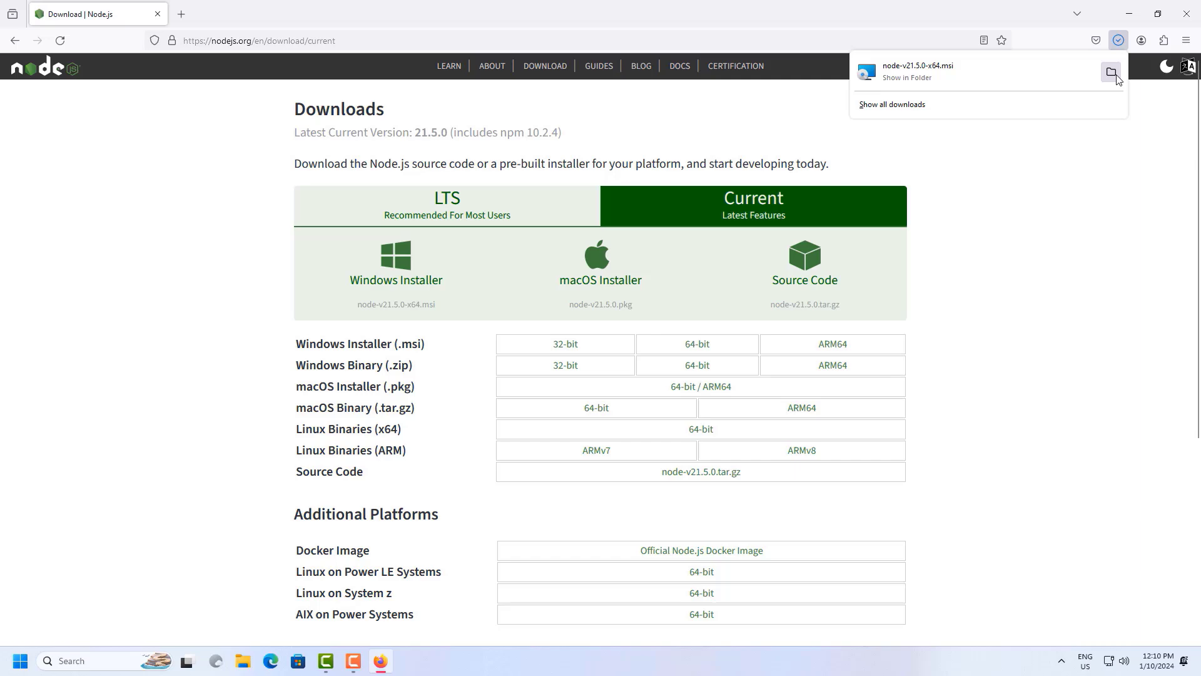
pyautogui.click(1115, 80)
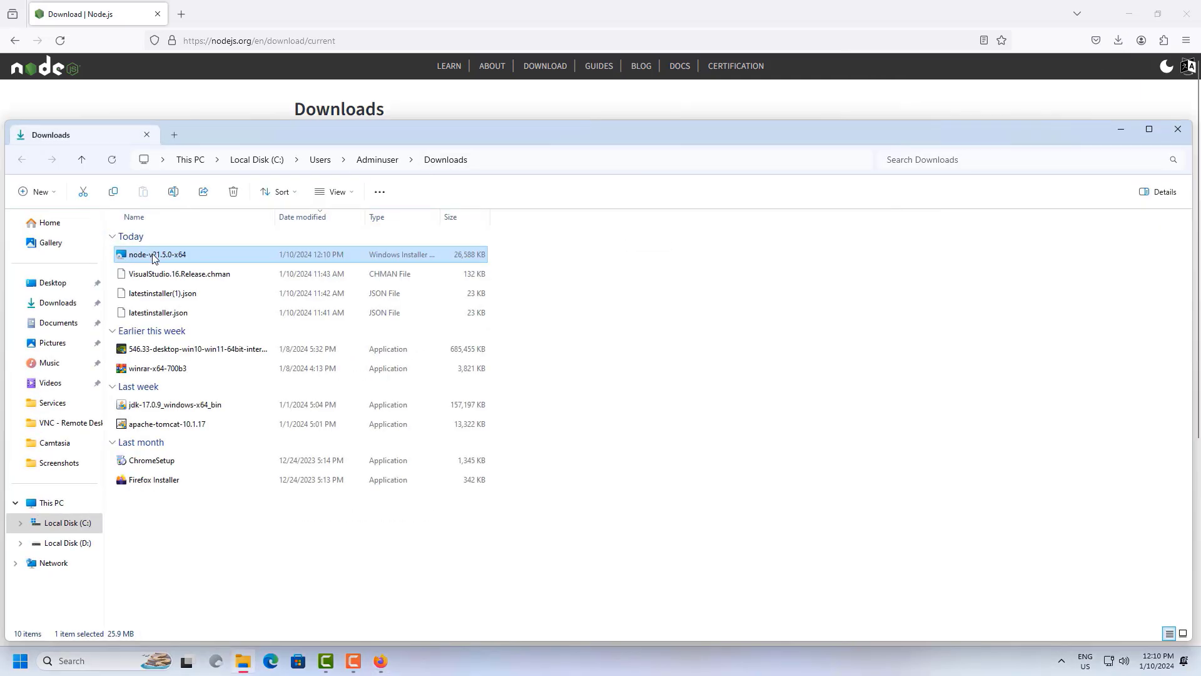
# Launch the node-v21.5.0-x64 installer, accept the license, and keep C:\Program Files\nodejs.
pyautogui.rightClick(153, 257)
pyautogui.click(189, 264)
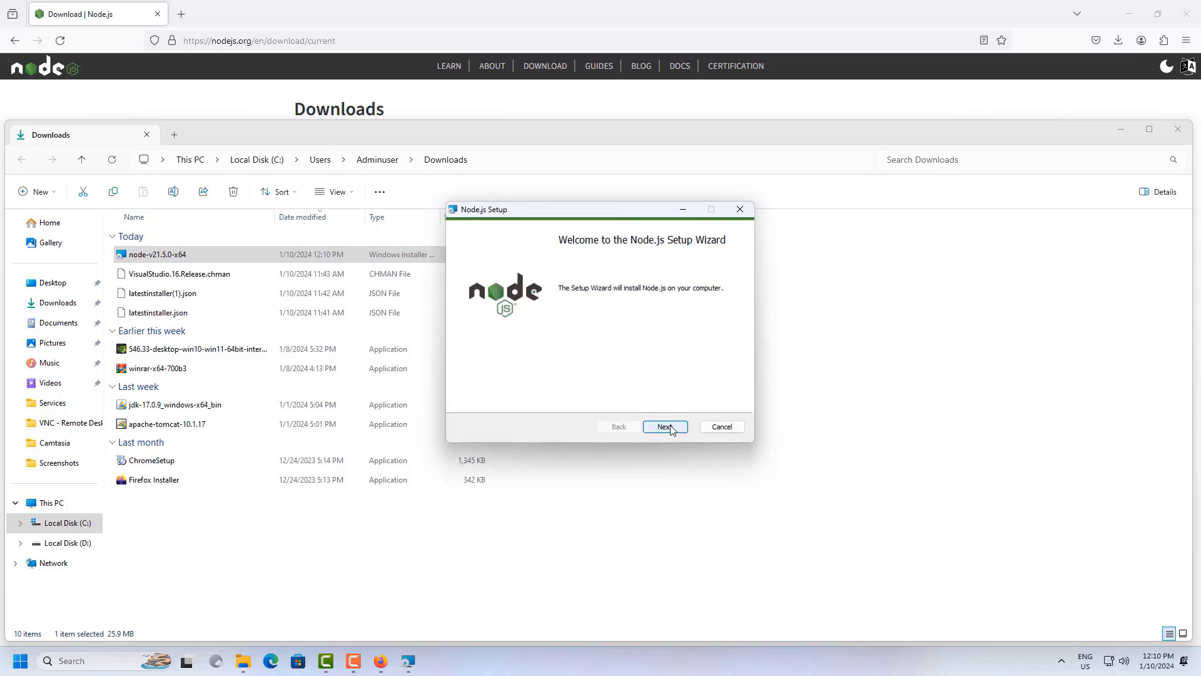
pyautogui.click(667, 428)
pyautogui.click(467, 397)
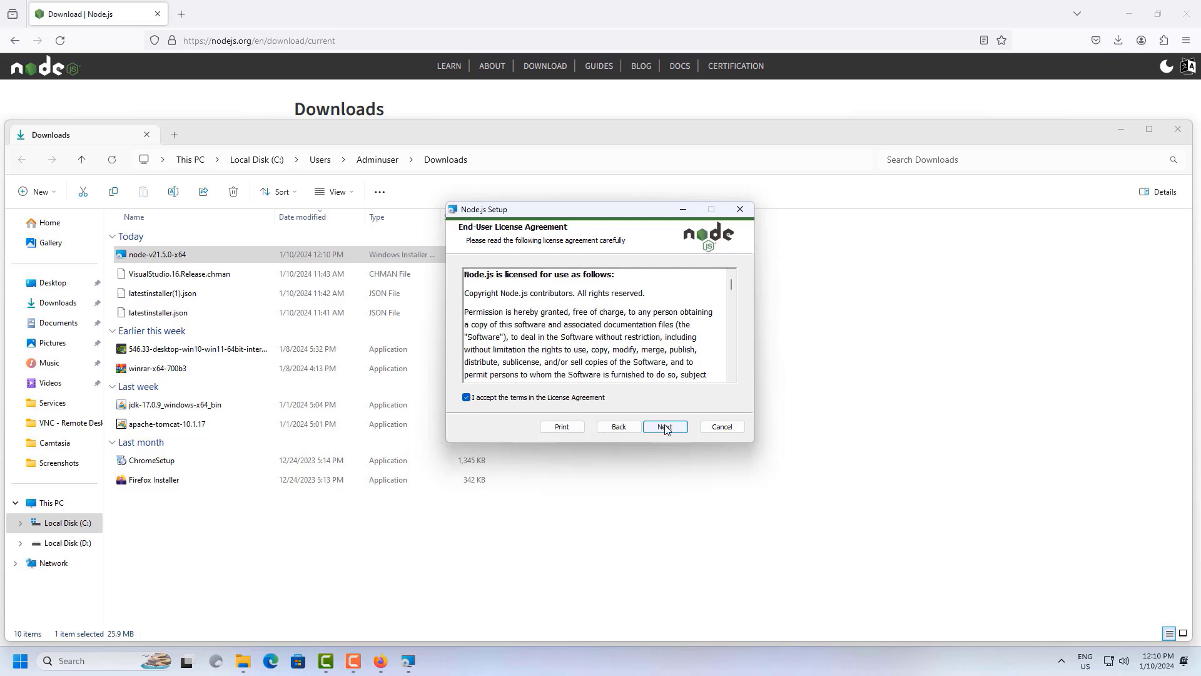
pyautogui.click(666, 427)
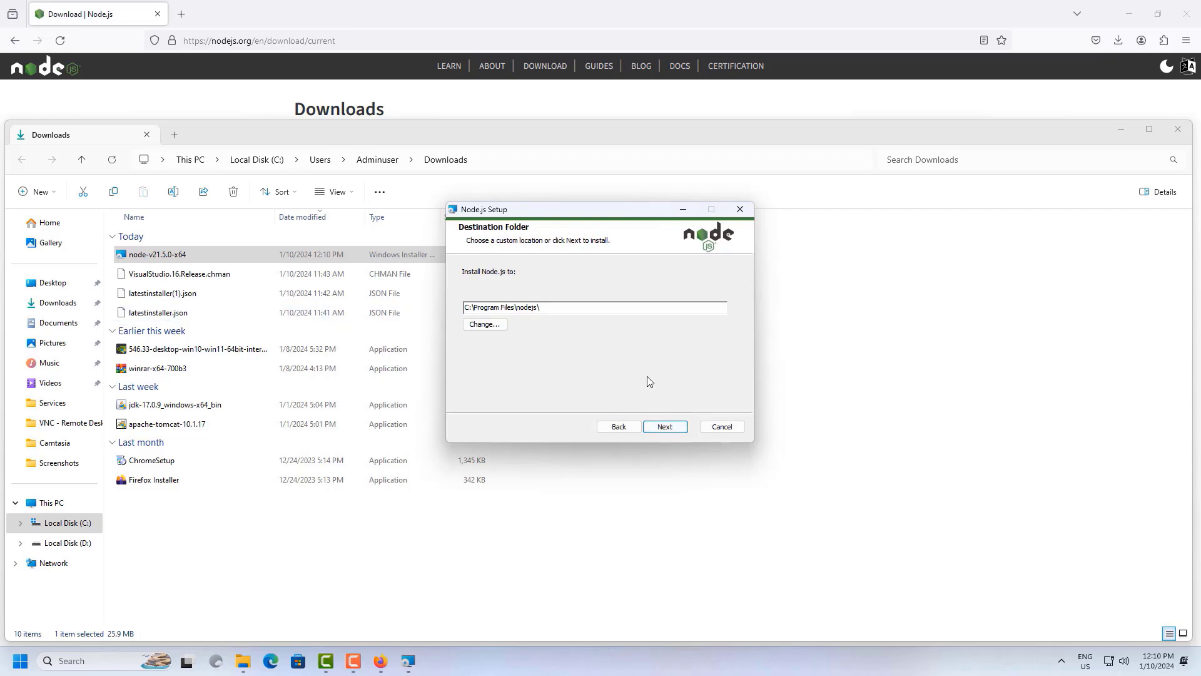
pyautogui.click(662, 428)
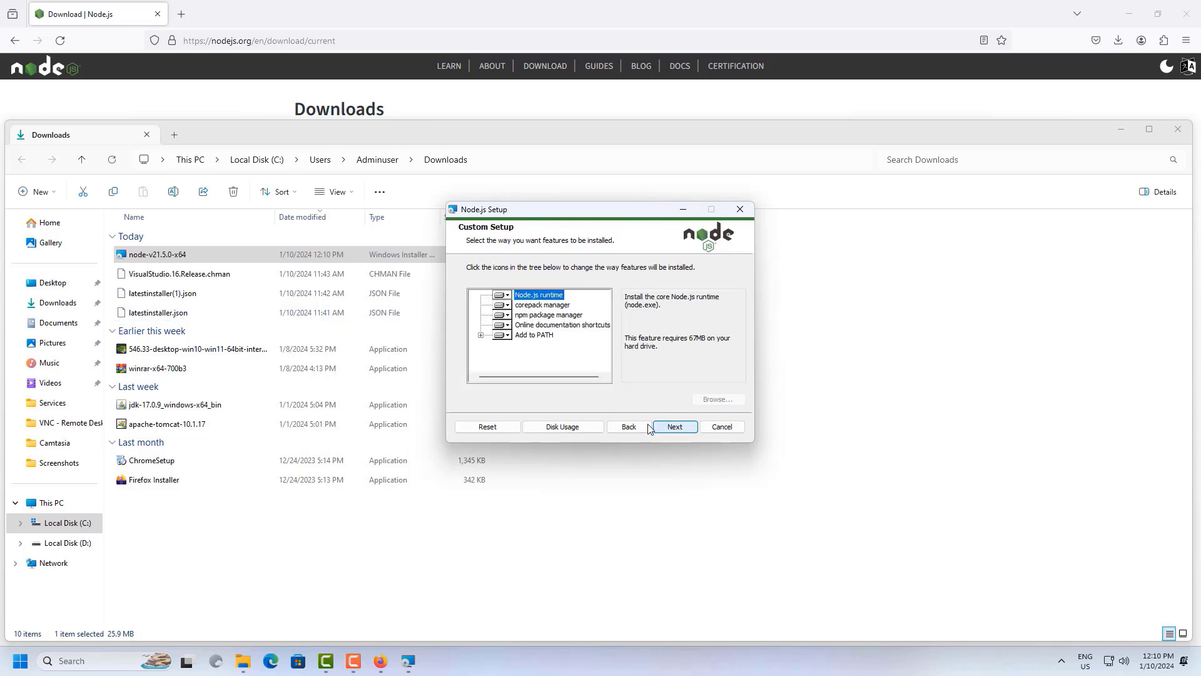
# Keep the default features, enable automatic native-module tools install, and start installing.
pyautogui.click(517, 319)
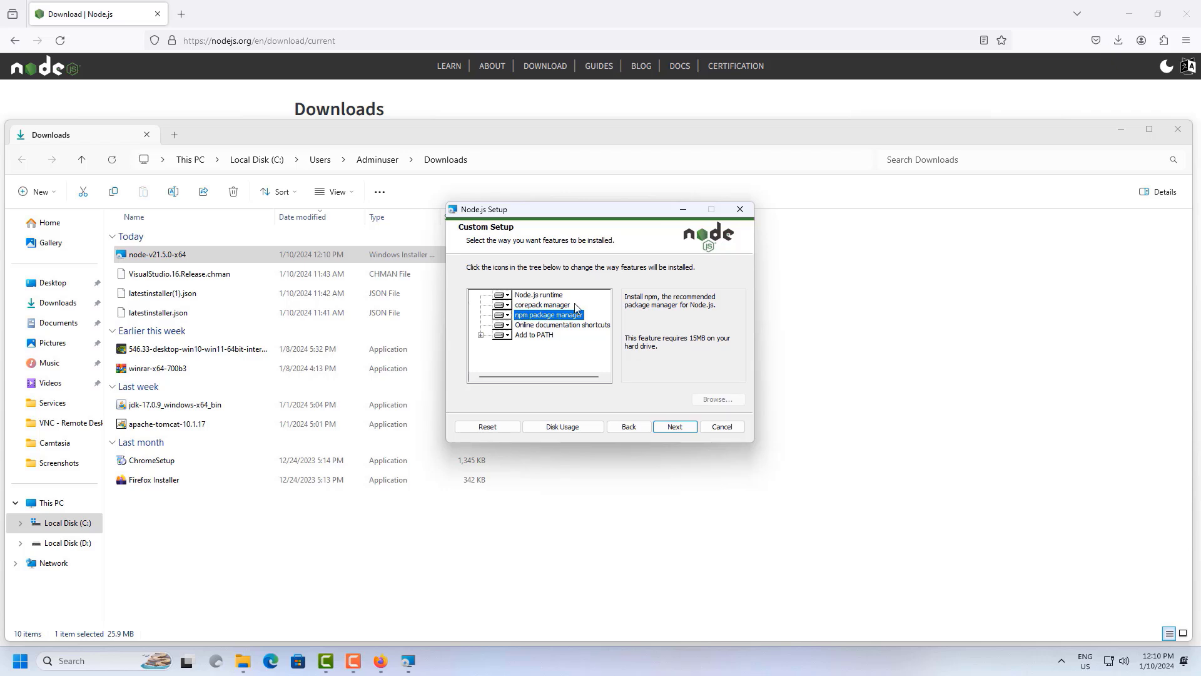
pyautogui.click(666, 427)
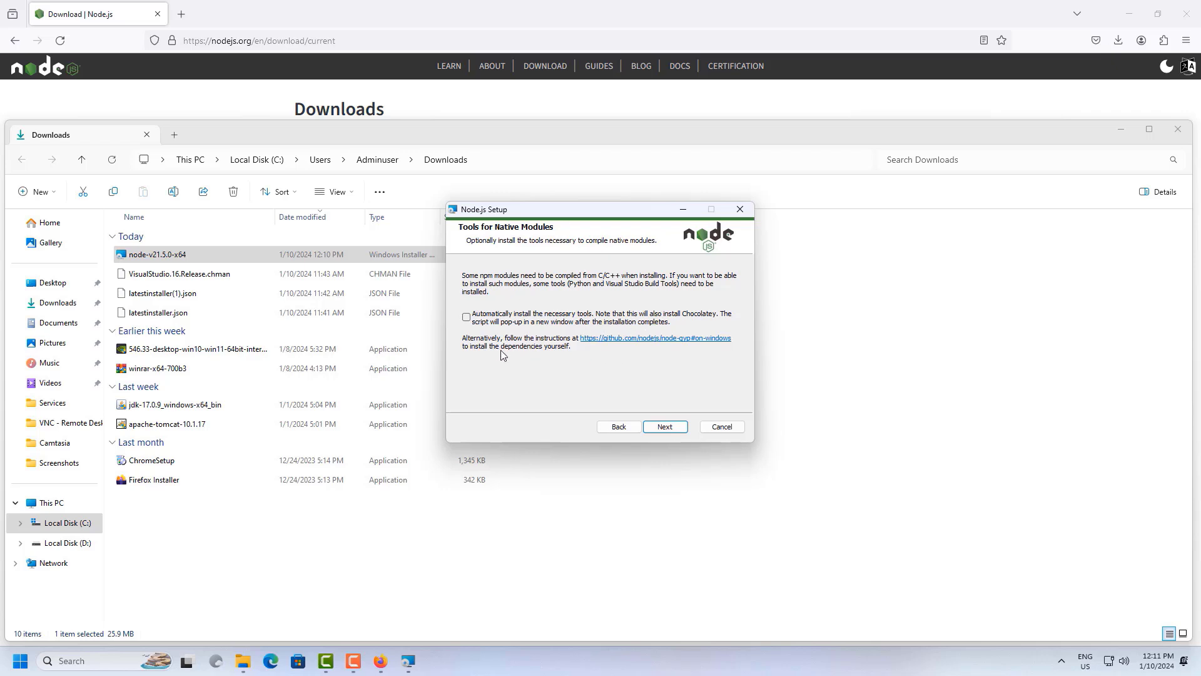
pyautogui.click(665, 430)
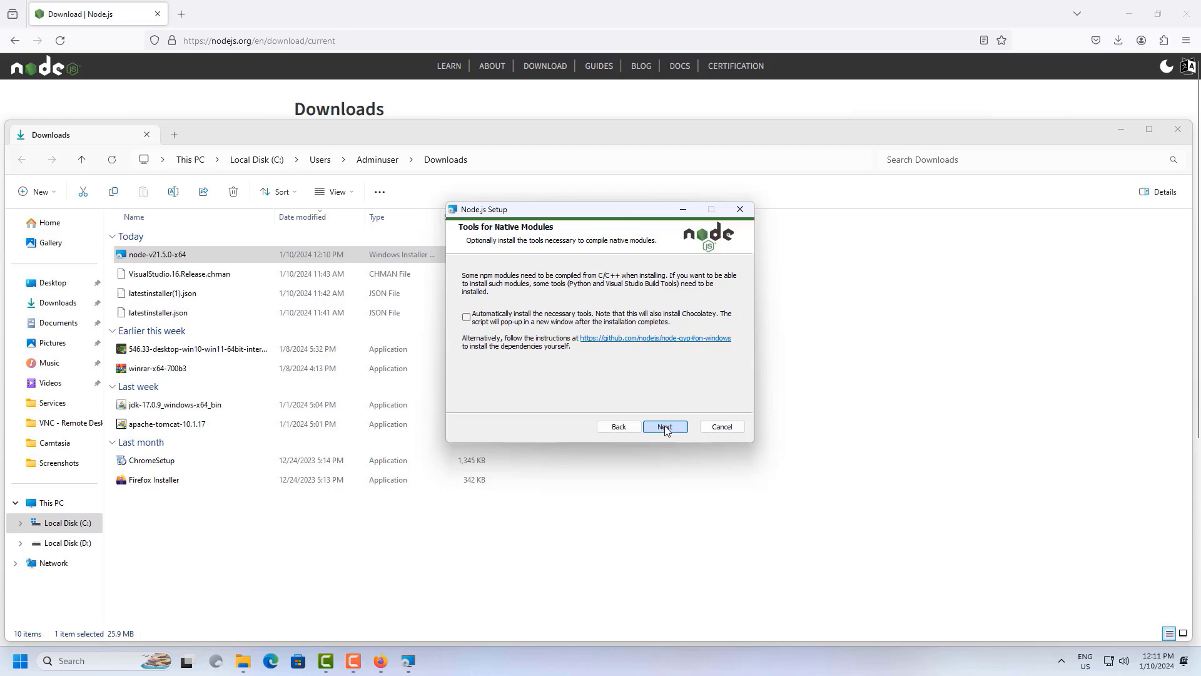
pyautogui.click(621, 427)
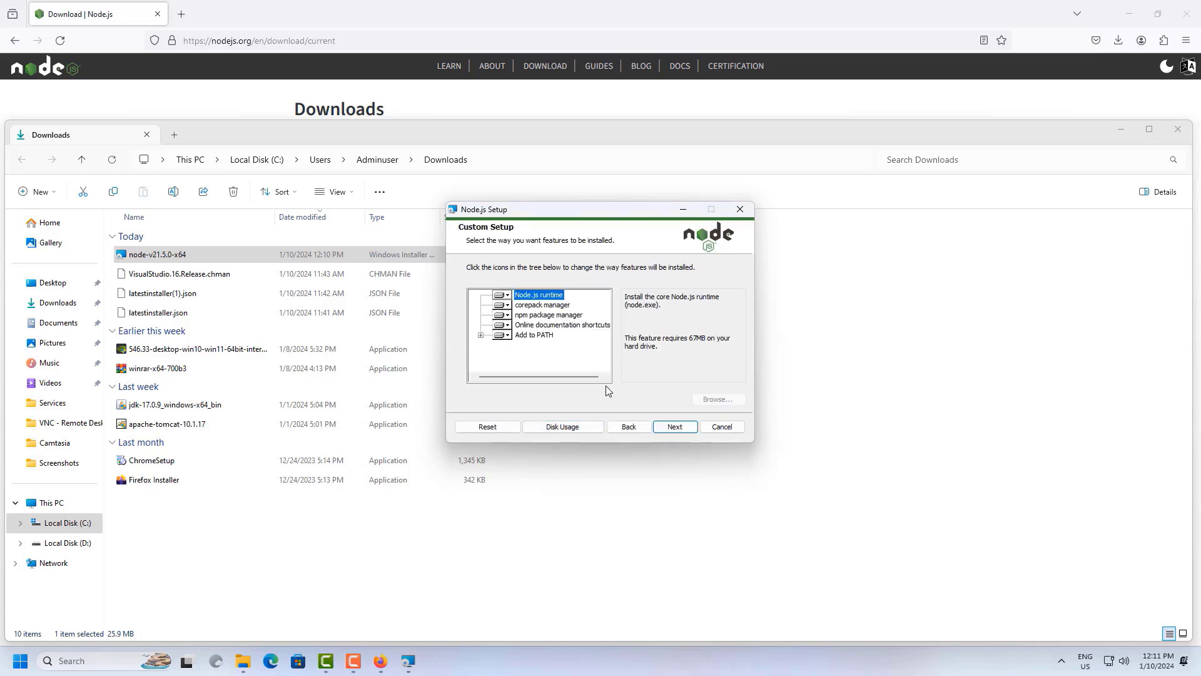
pyautogui.click(675, 429)
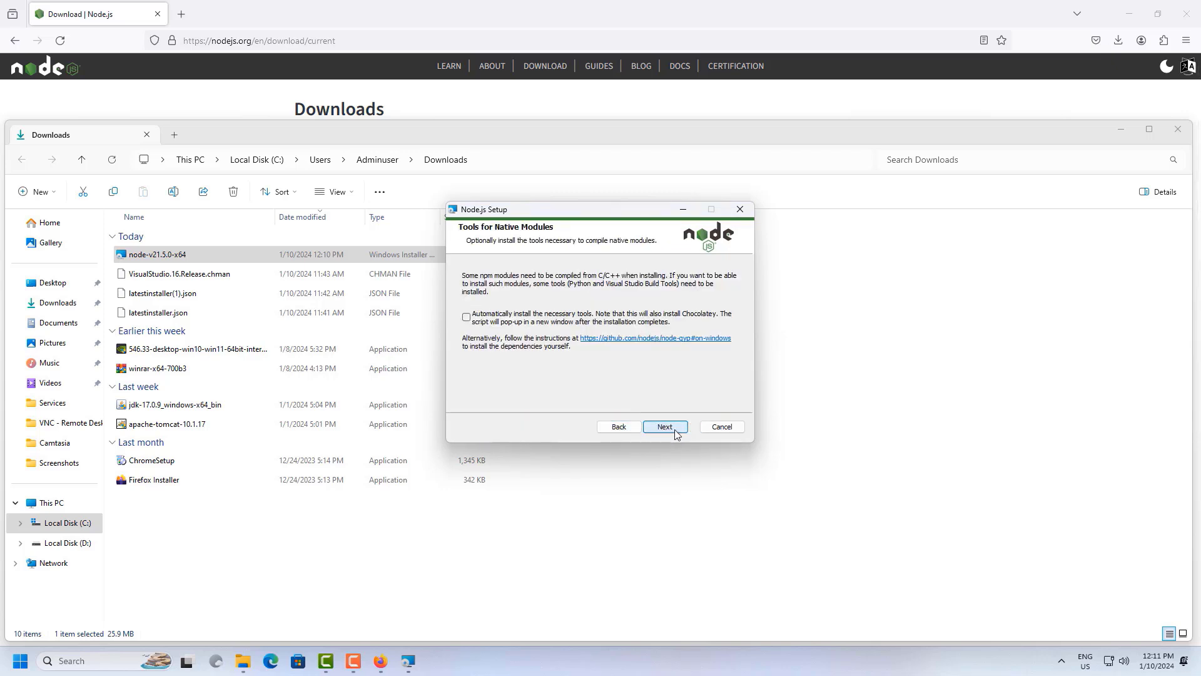
pyautogui.click(466, 318)
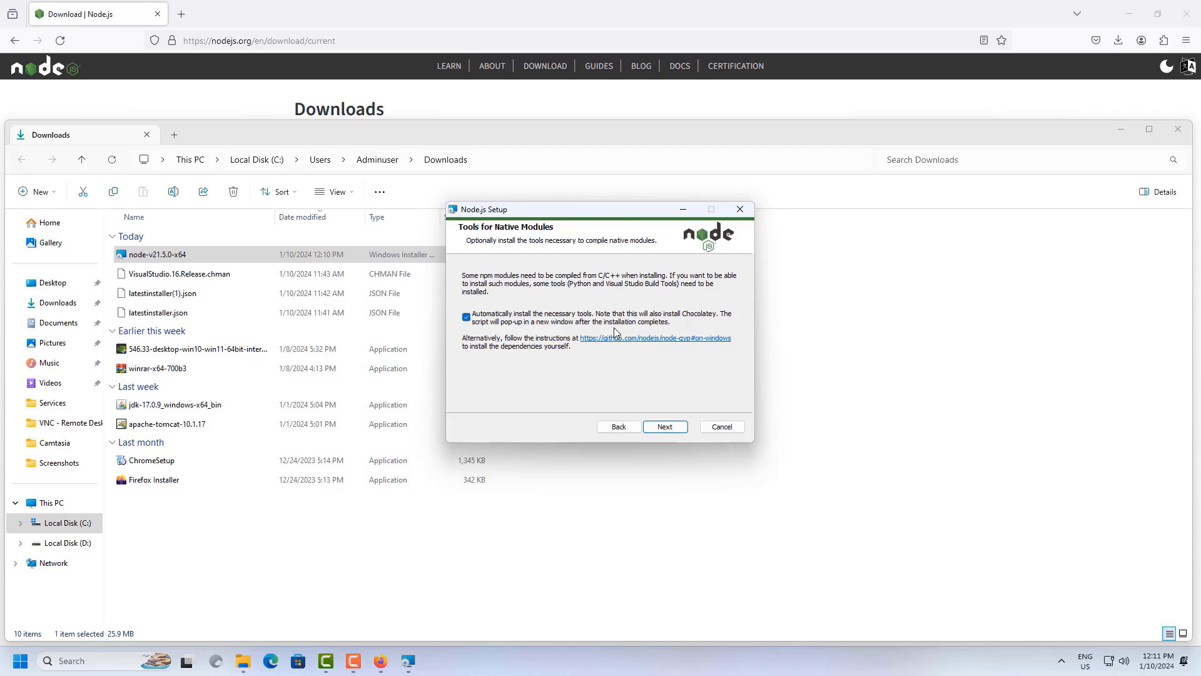
pyautogui.click(666, 428)
pyautogui.click(658, 427)
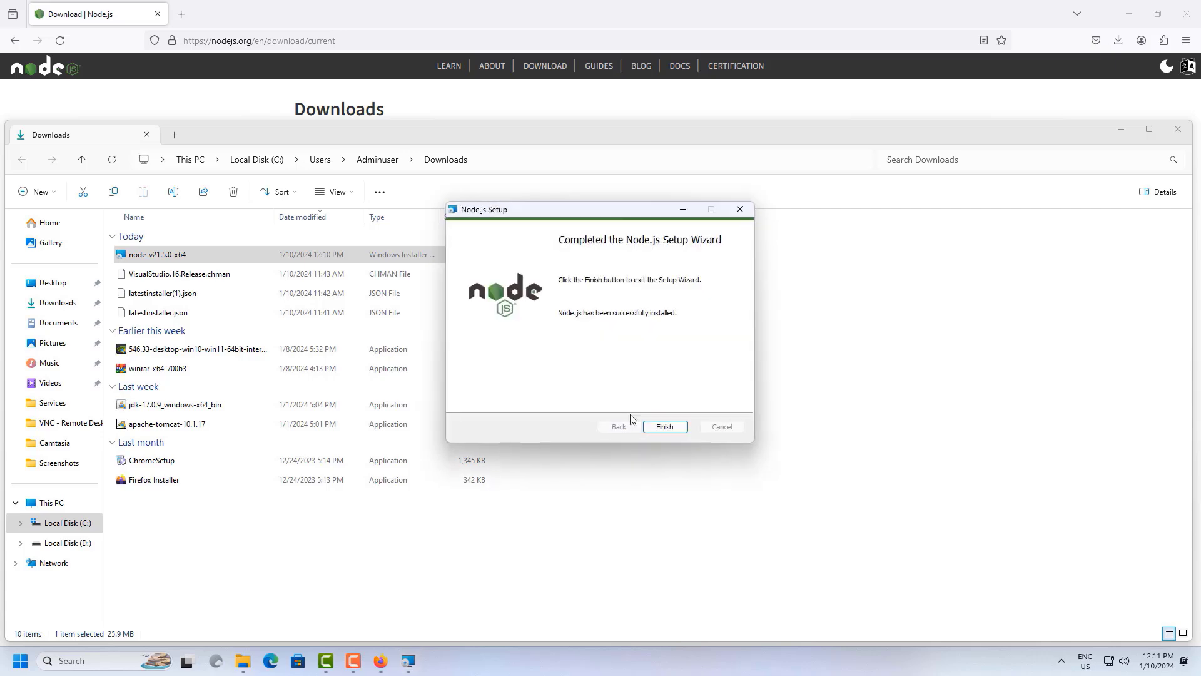
# Finish setup and step through the native-module tools PowerShell script until it exits.
pyautogui.click(672, 427)
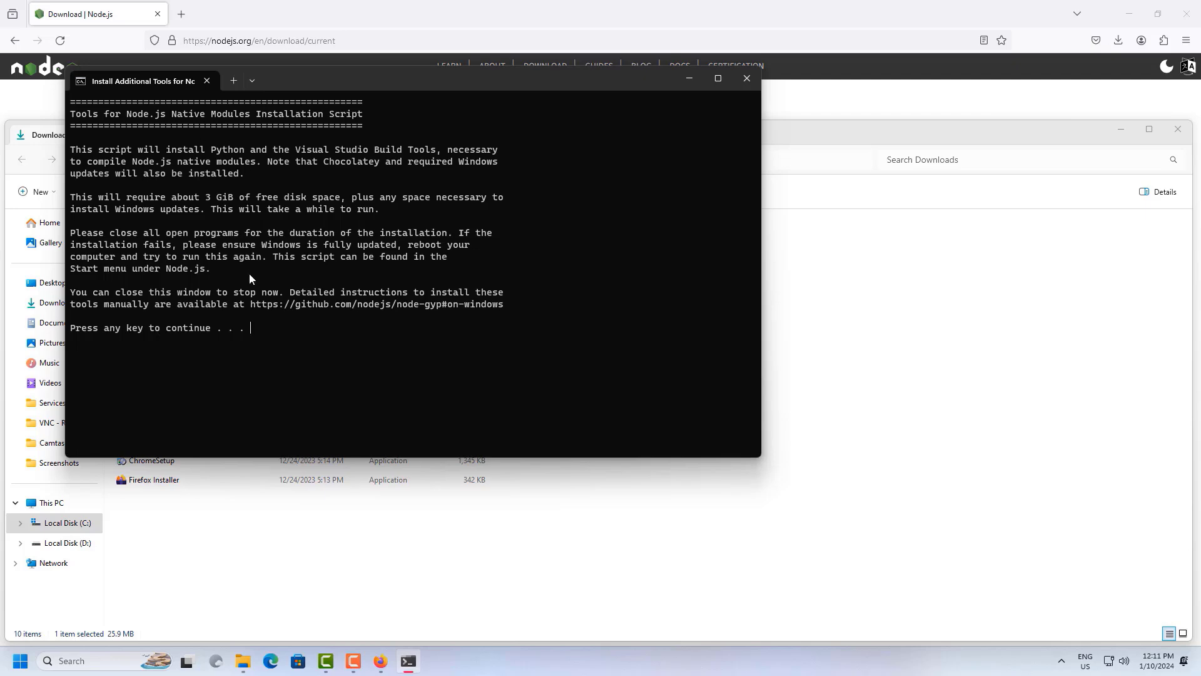
pyautogui.press('Return')
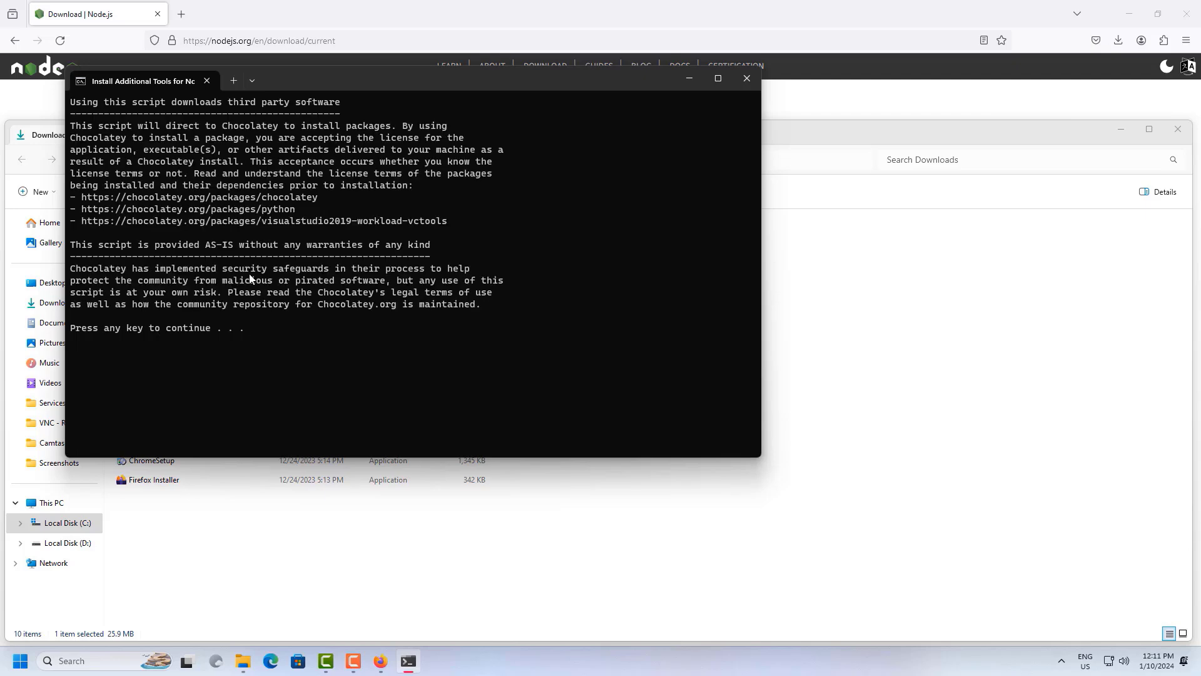
pyautogui.press('Return')
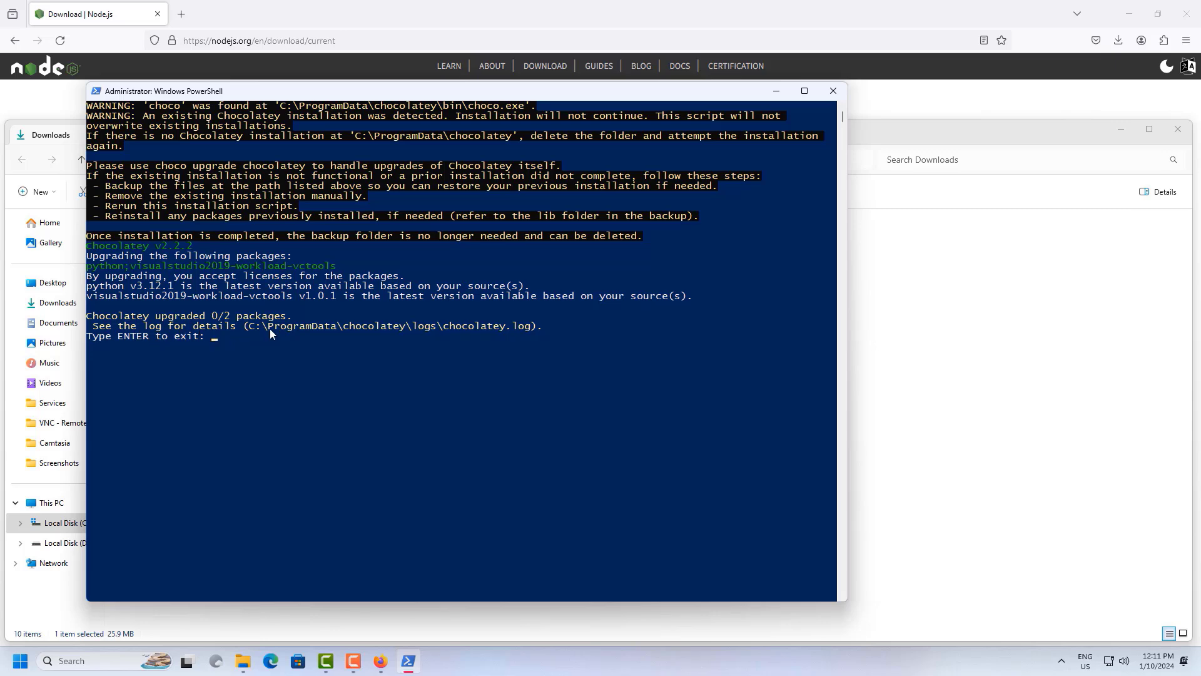
pyautogui.press('Return')
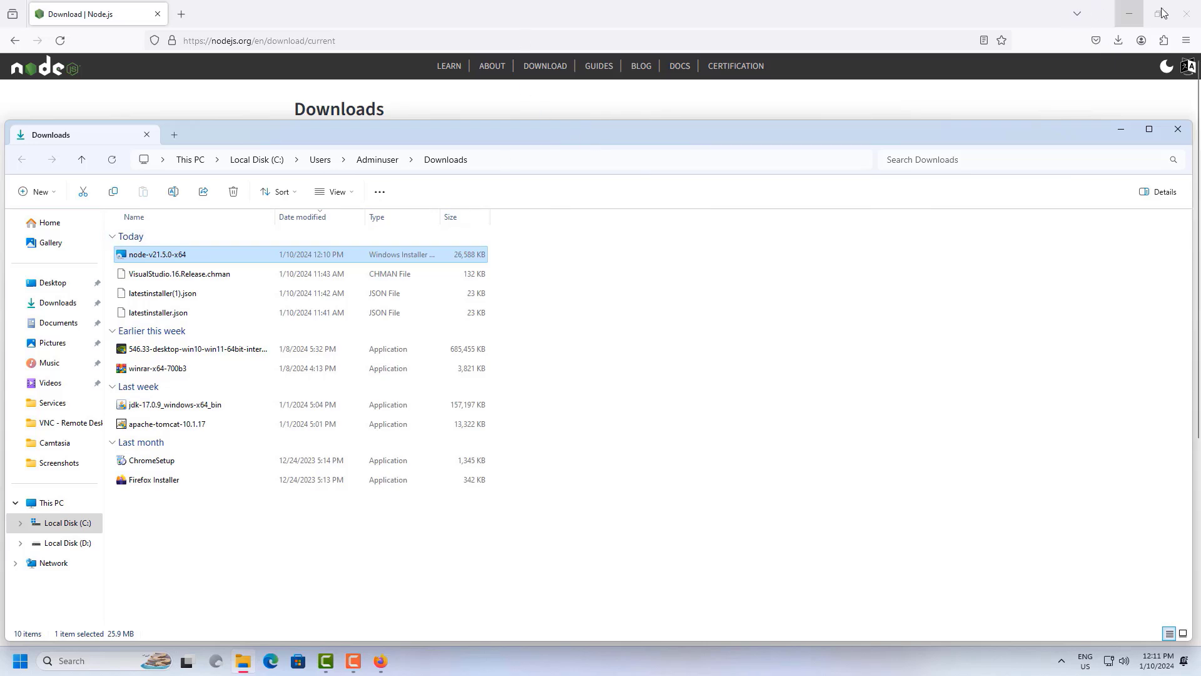
# Close the Firefox window and the Downloads folder window.
pyautogui.click(1185, 14)
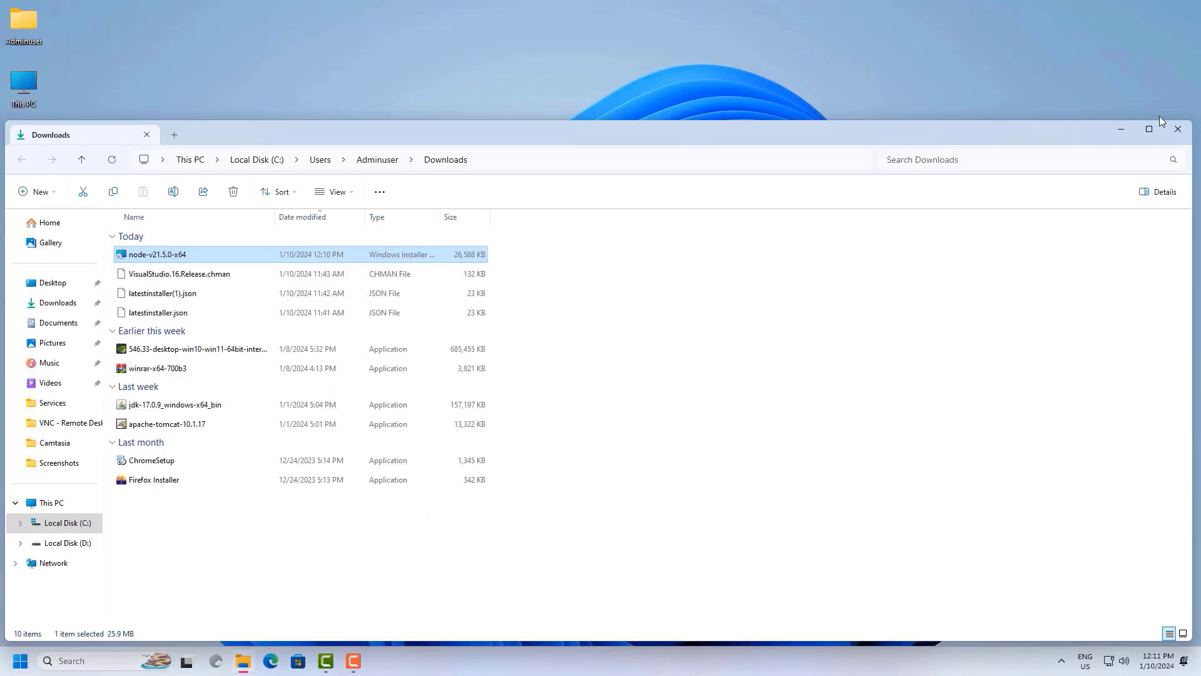
pyautogui.click(1177, 129)
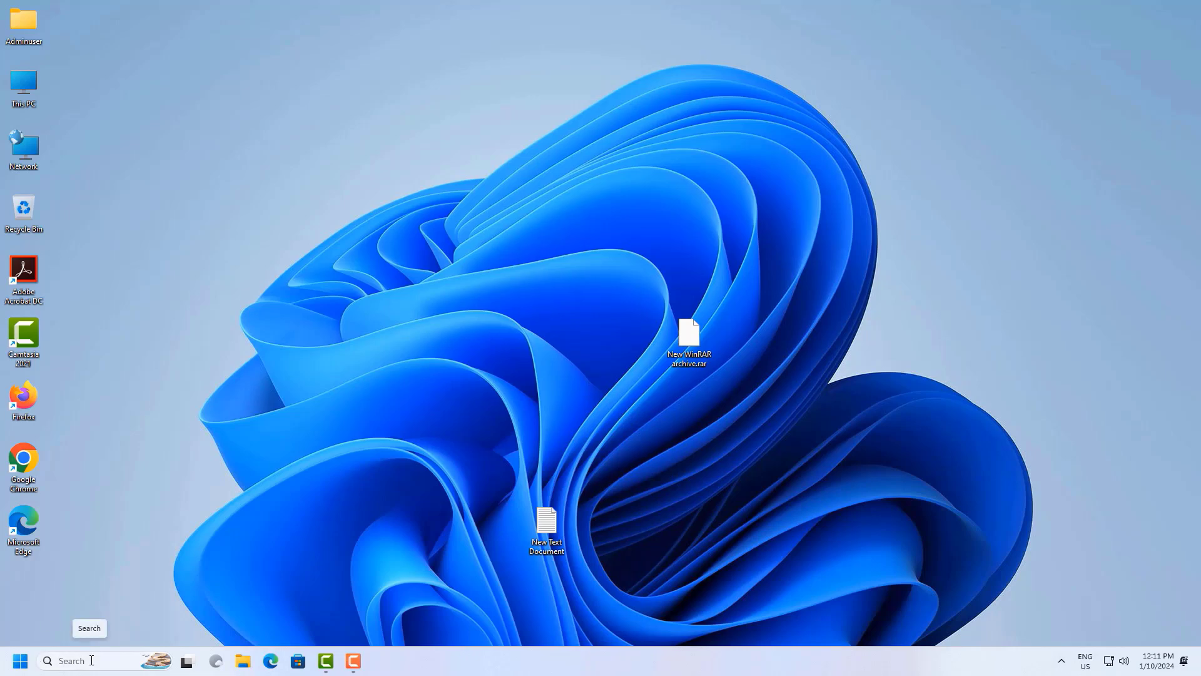
# Launch Command Prompt by running cmd from the Run box.
pyautogui.press('super+r')
pyautogui.write('cmd')
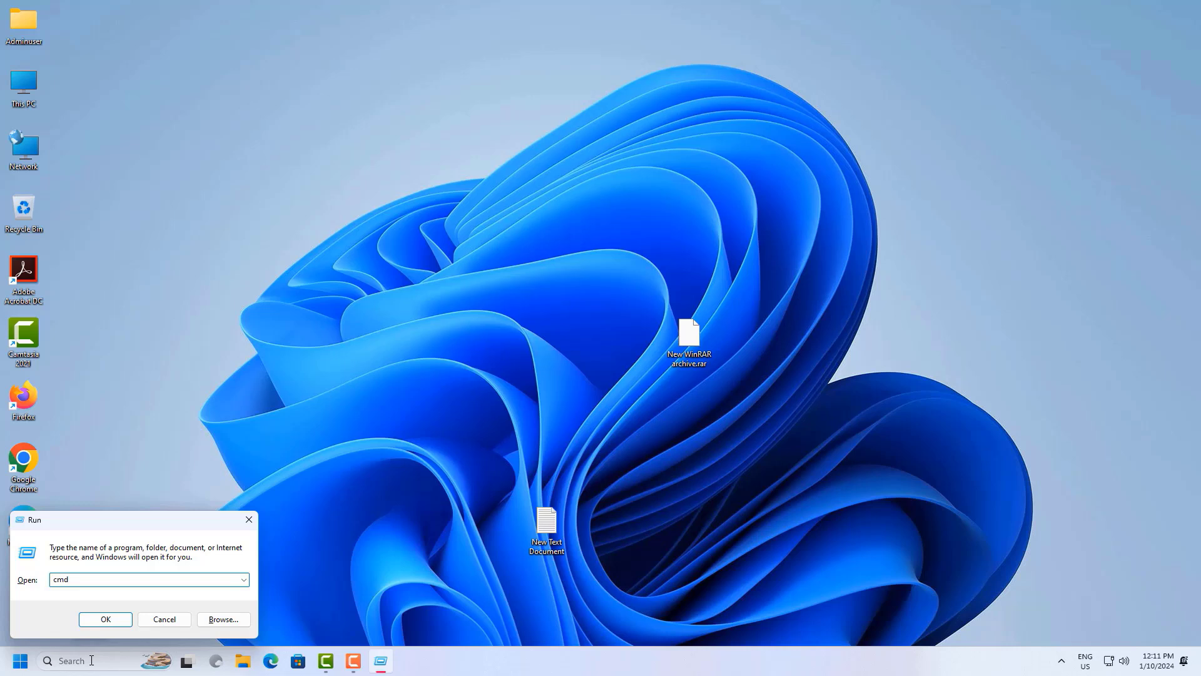
pyautogui.press('Return')
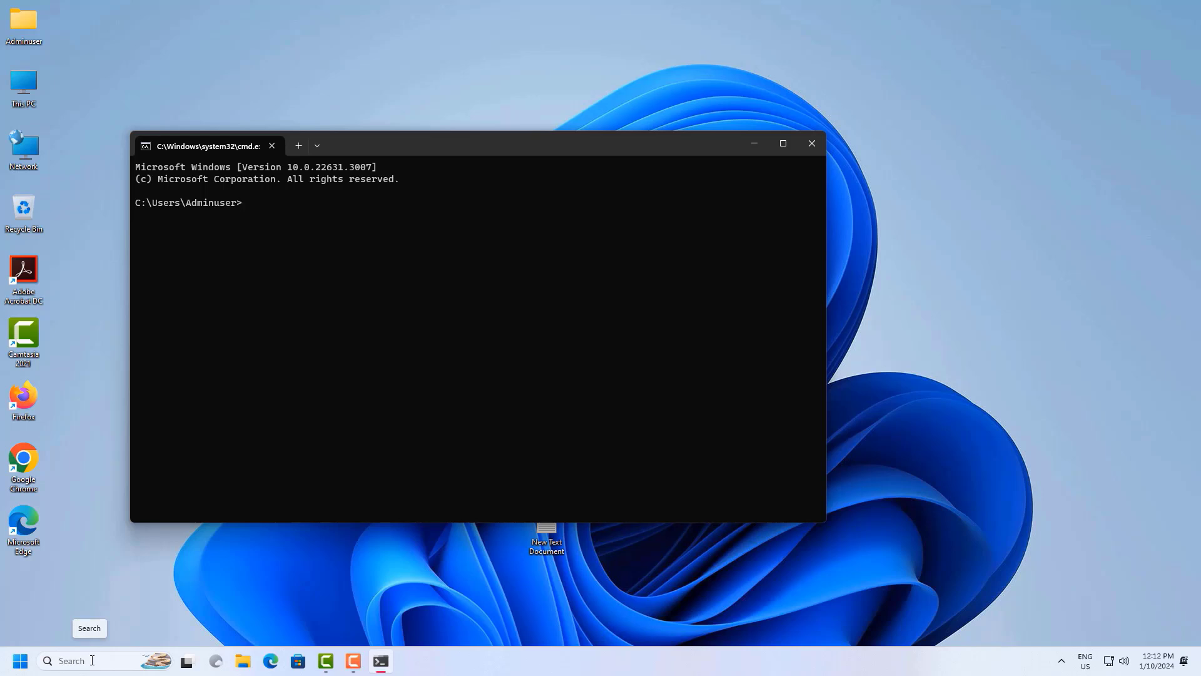
pyautogui.write('no')
pyautogui.write('de -v')
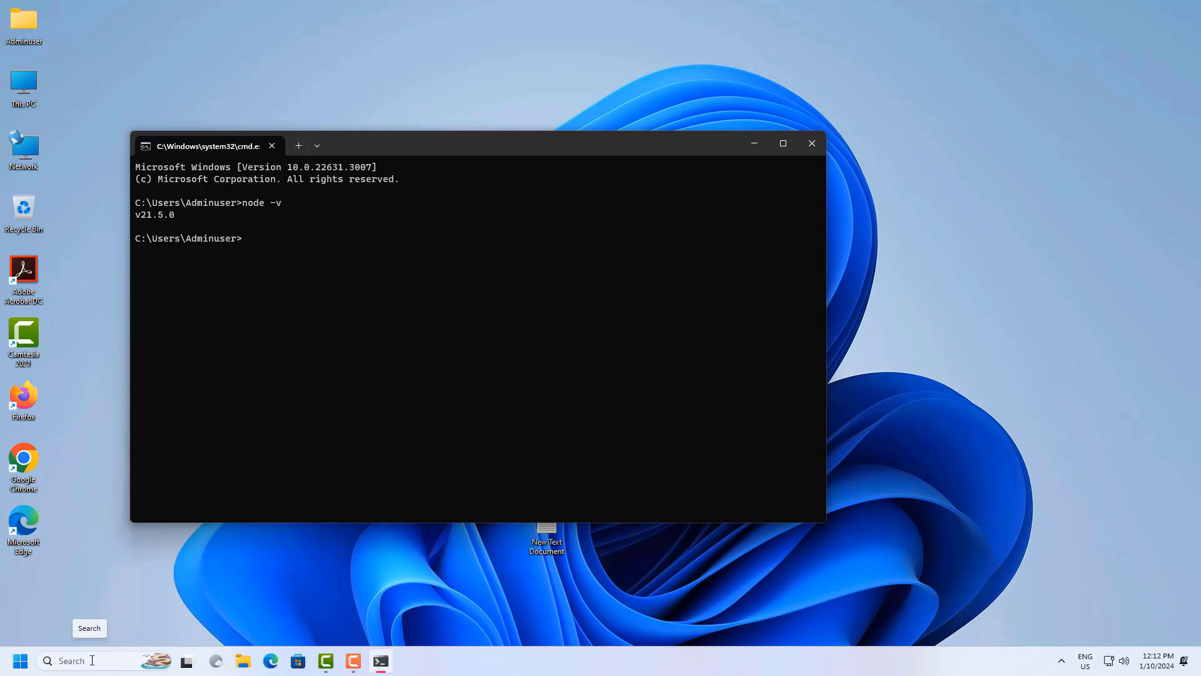
pyautogui.write('no')
pyautogui.write('de')
# Start the Node shell, run console.log("Wellcome"), then try the exit command.
pyautogui.press('Return')
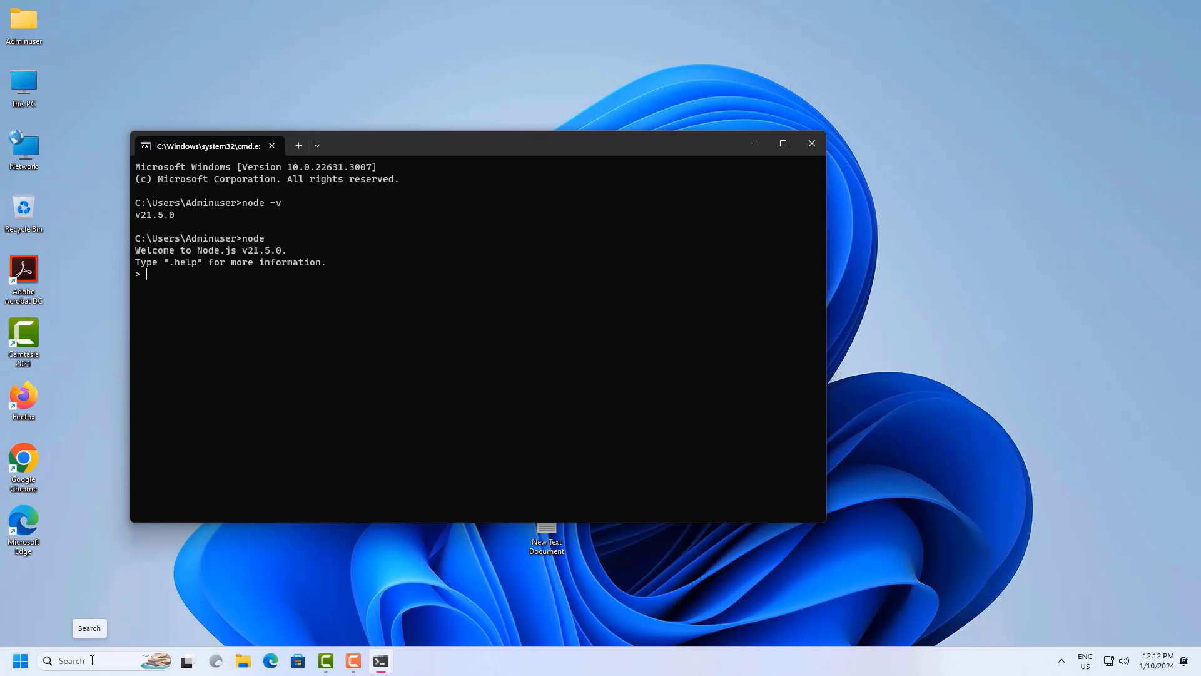
pyautogui.write('con')
pyautogui.write('sole')
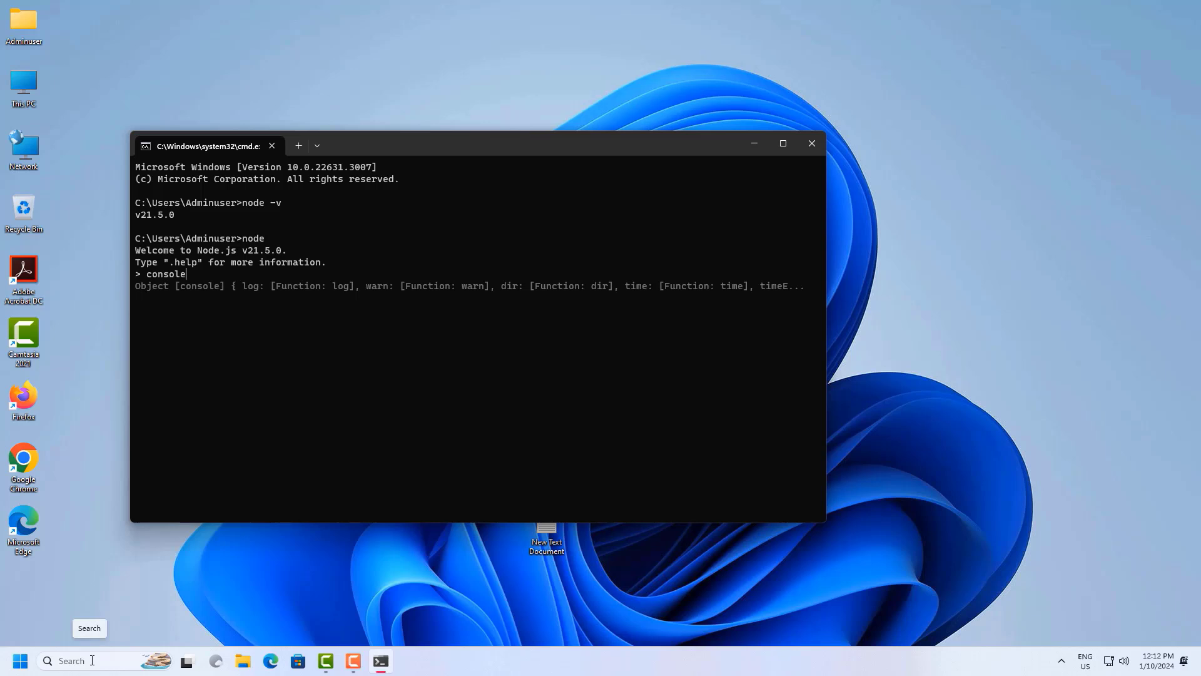
pyautogui.write('.log')
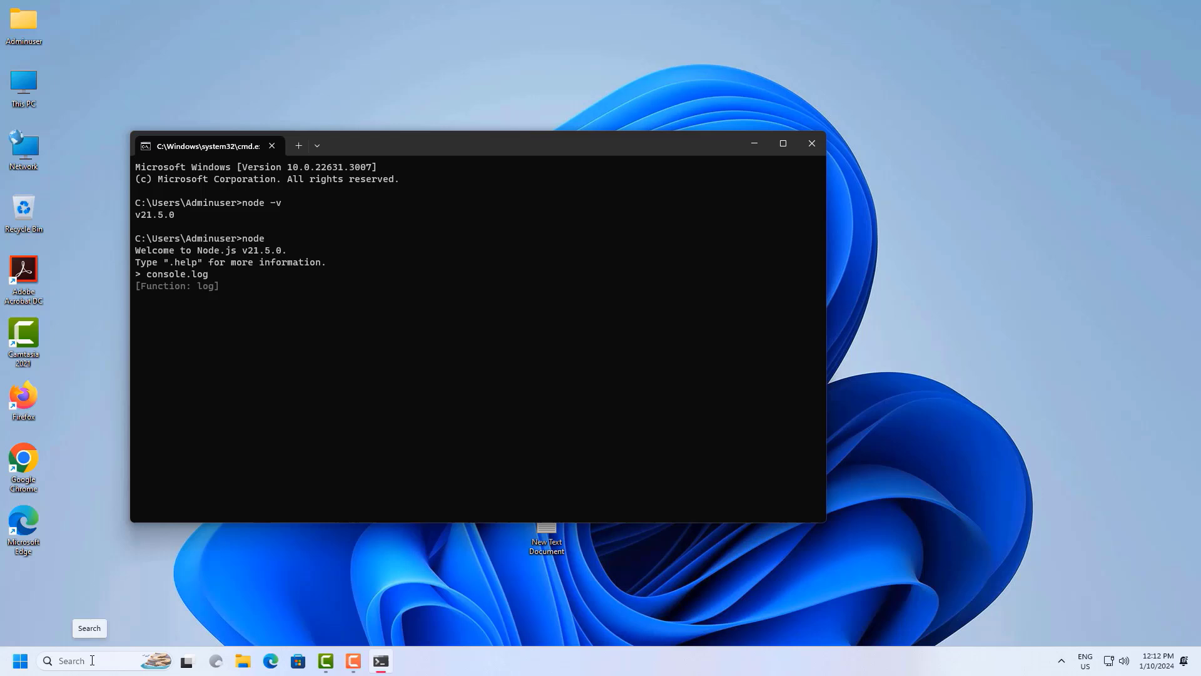
pyautogui.write('9')
pyautogui.press('BackSpace')
pyautogui.write('(')
pyautogui.write('"')
pyautogui.write('Wellc')
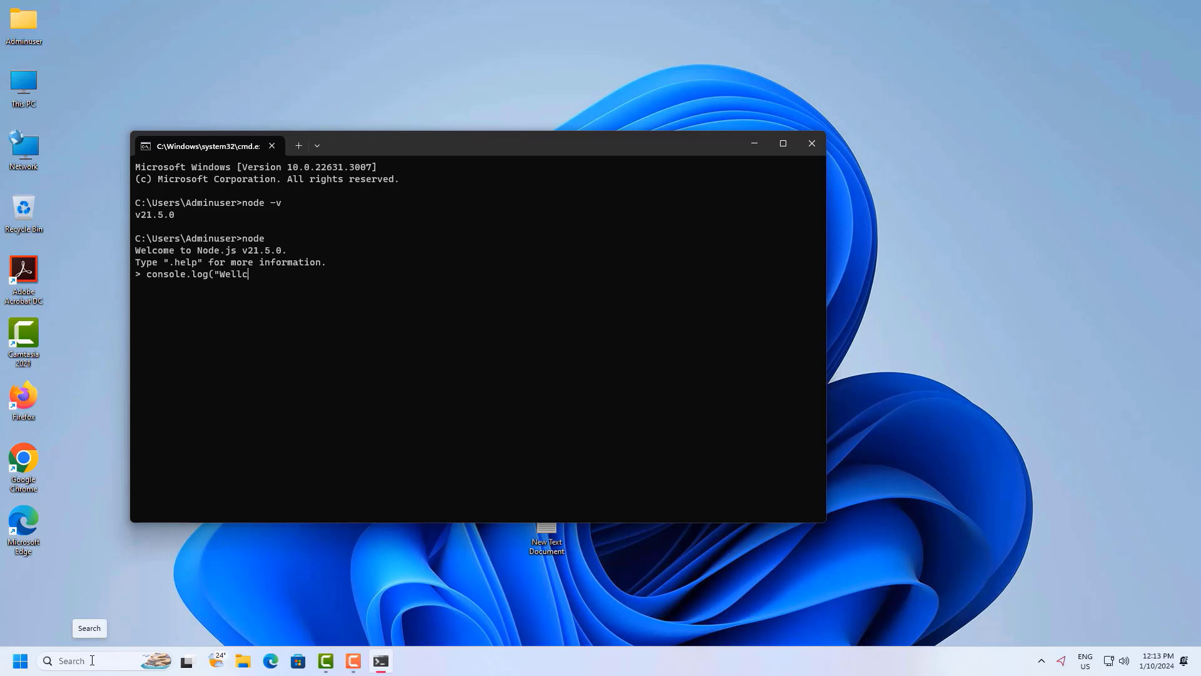
pyautogui.write('ome')
pyautogui.write('"')
pyautogui.write(')')
pyautogui.press('Return')
pyautogui.write('x')
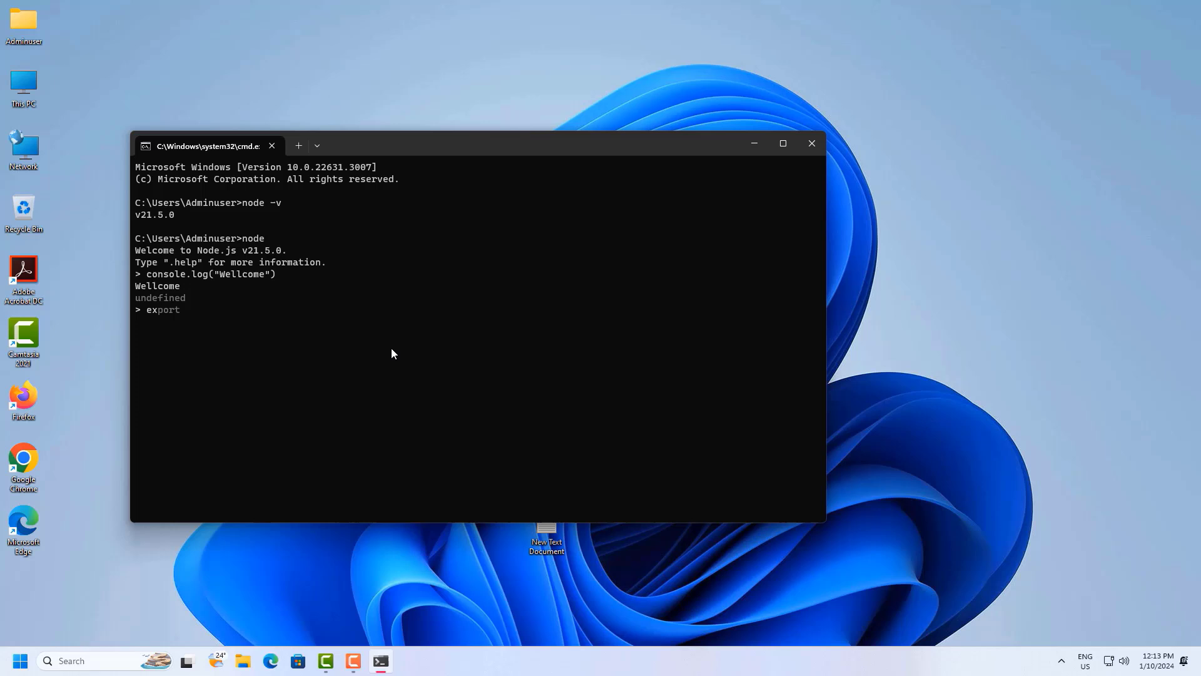
pyautogui.write('it')
pyautogui.press('Return')
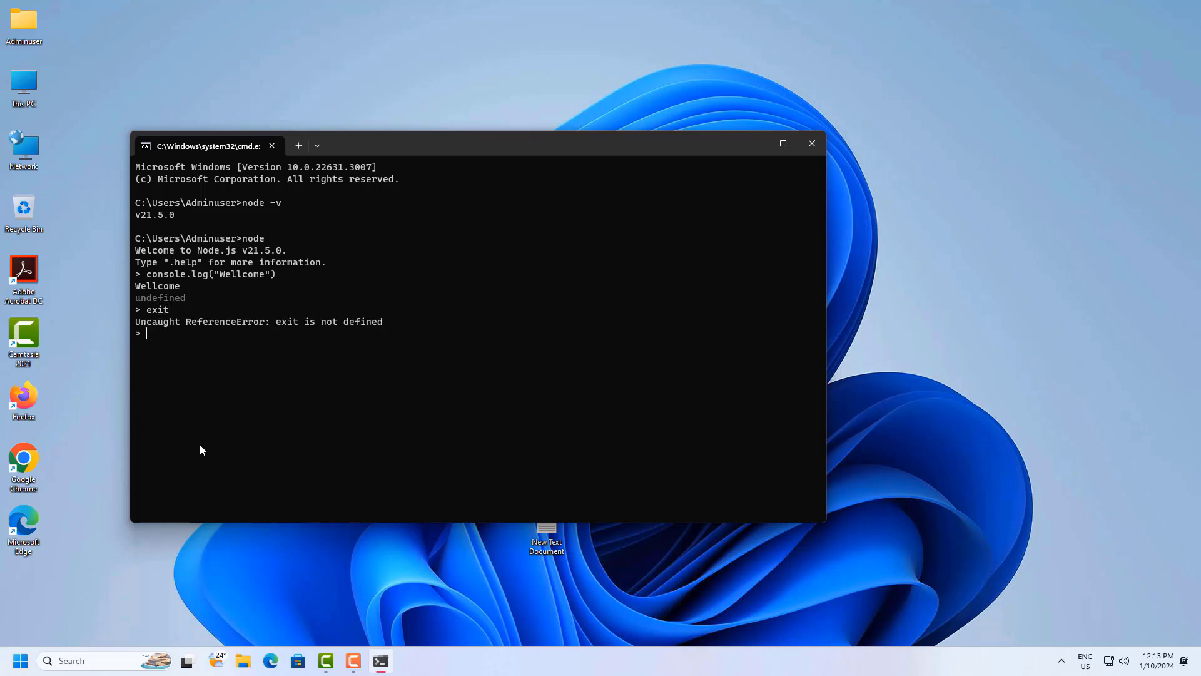
# Close the terminal and launch the Node.js app from a Start menu search for 'n'.
pyautogui.click(812, 146)
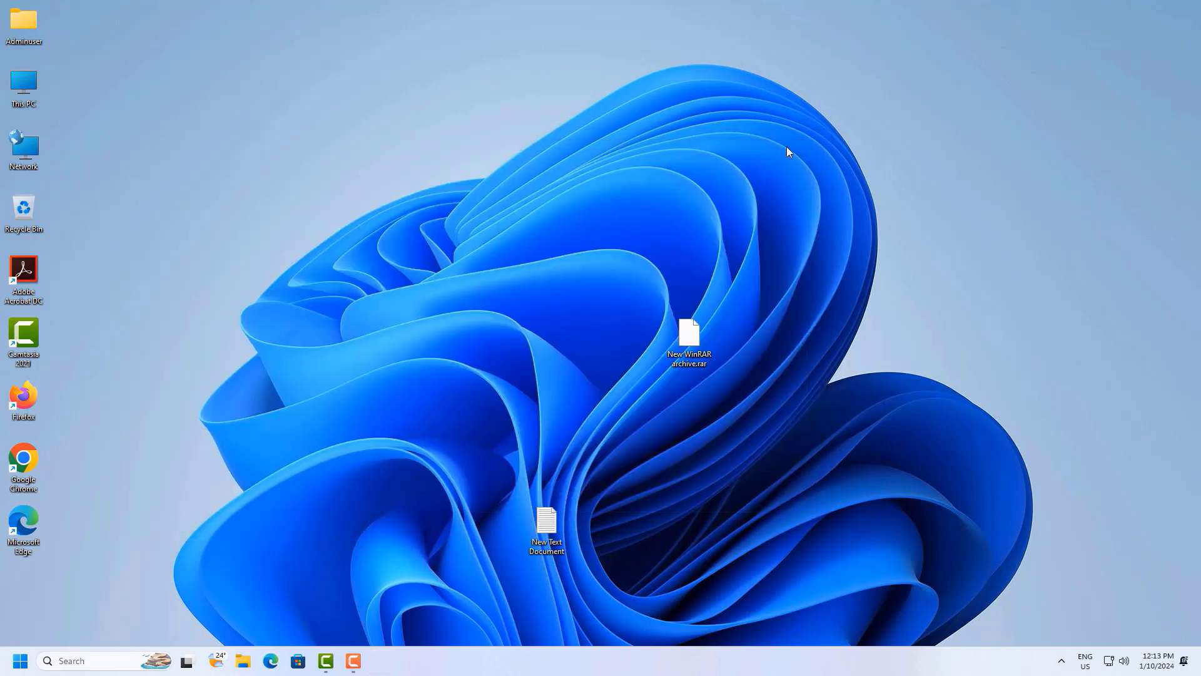
pyautogui.click(21, 660)
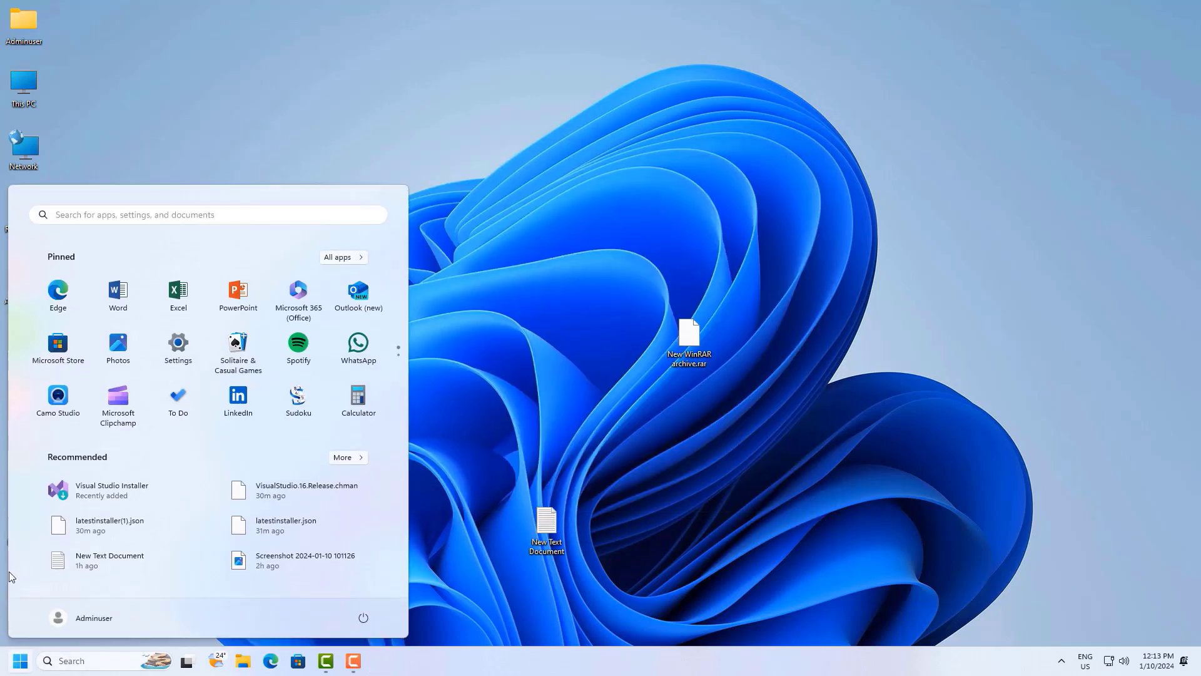
pyautogui.click(117, 215)
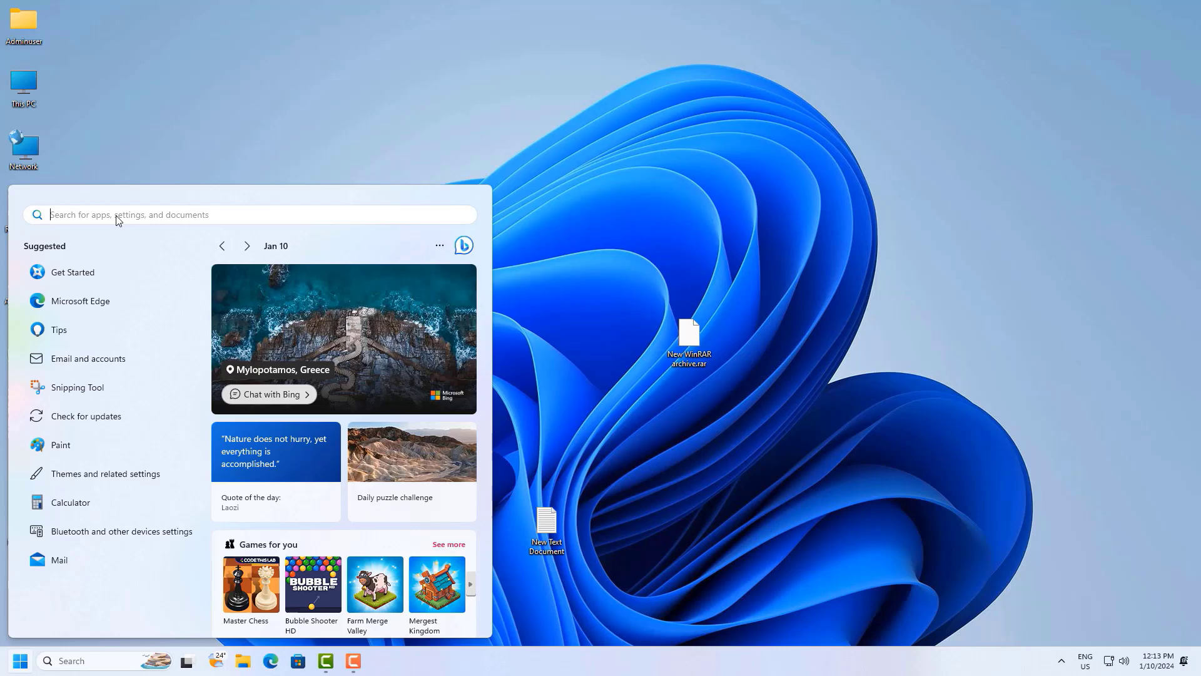
pyautogui.write('notepad')
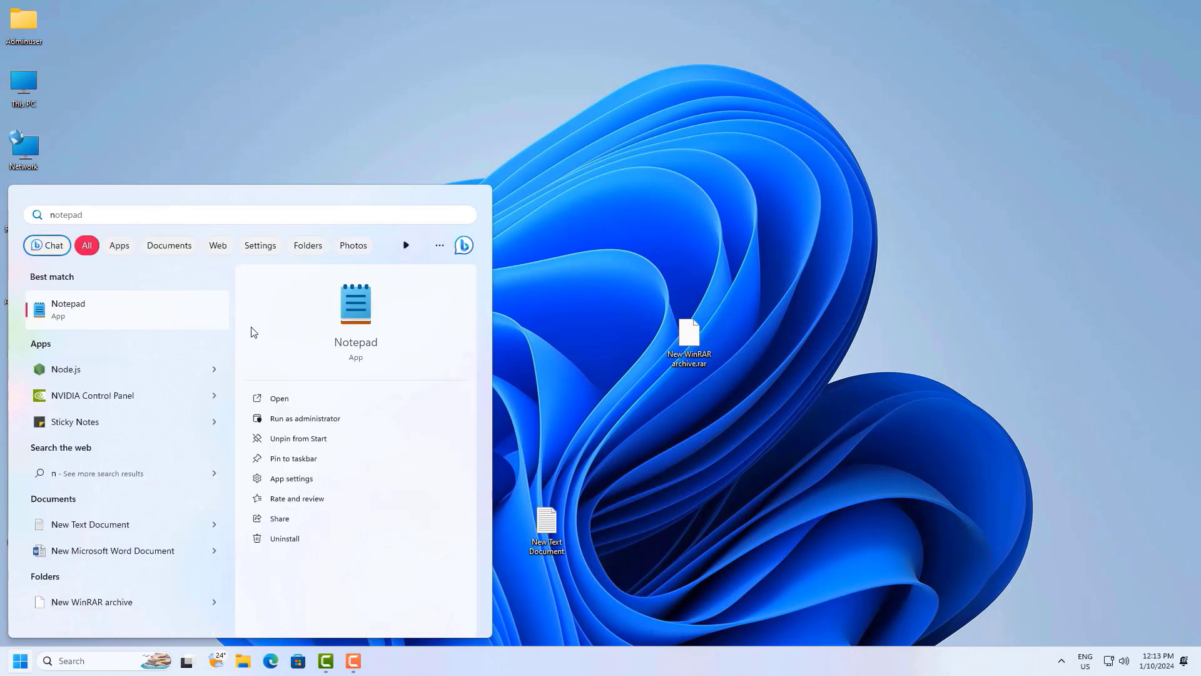
pyautogui.click(146, 374)
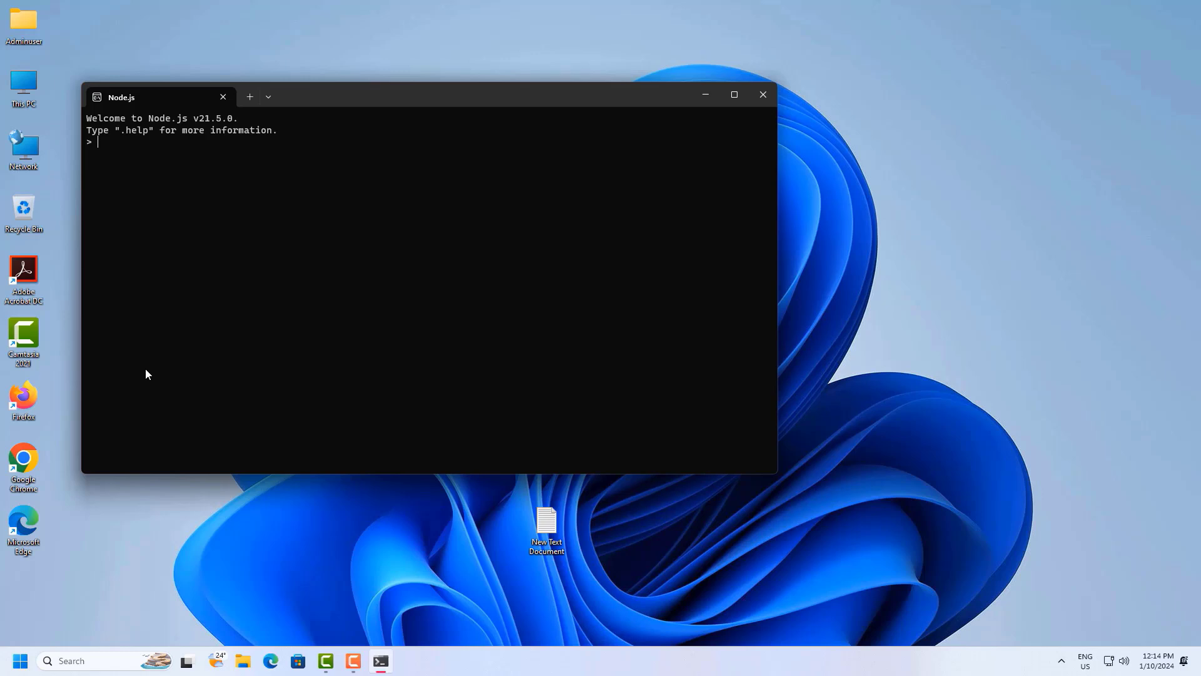
pyautogui.write('con')
pyautogui.write('sole.log("First Time')
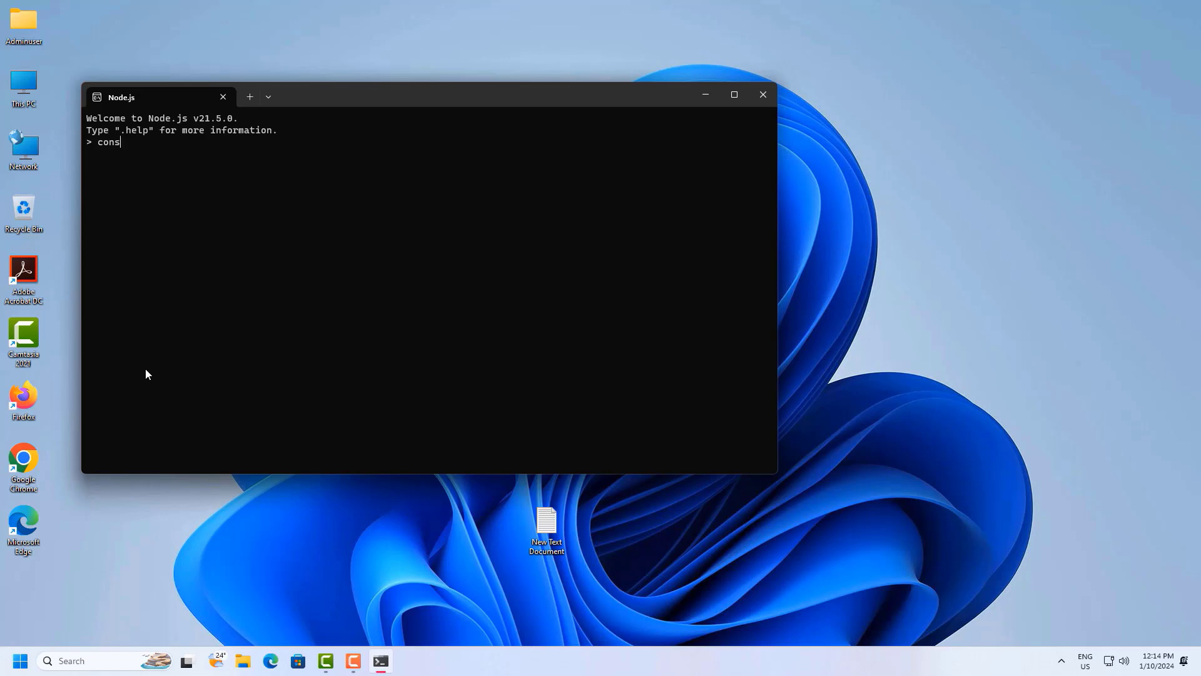